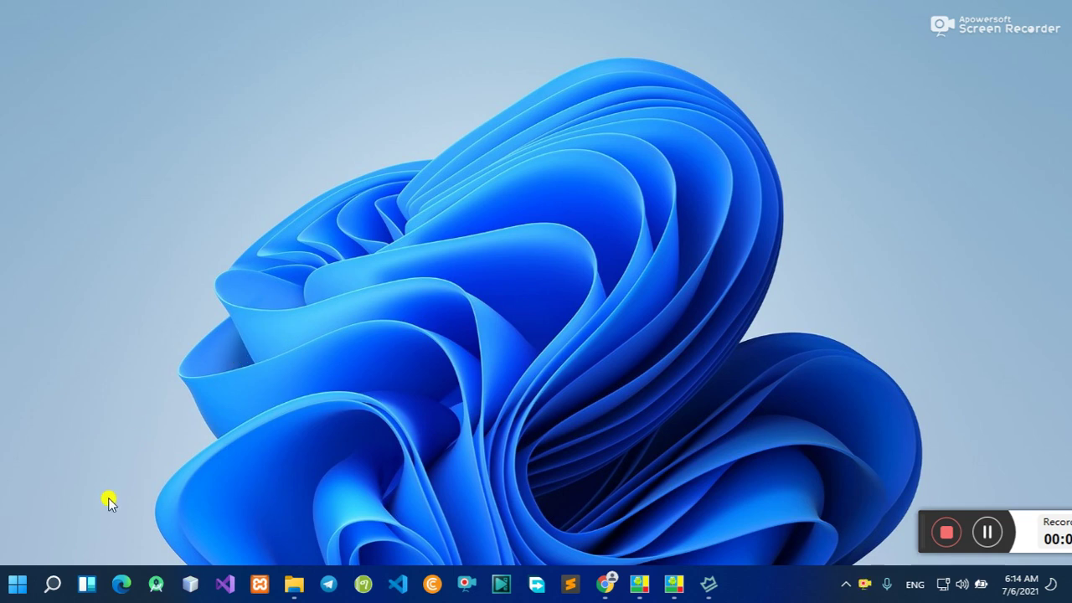
- Search Windows for the windroy app
left_click(55, 586)
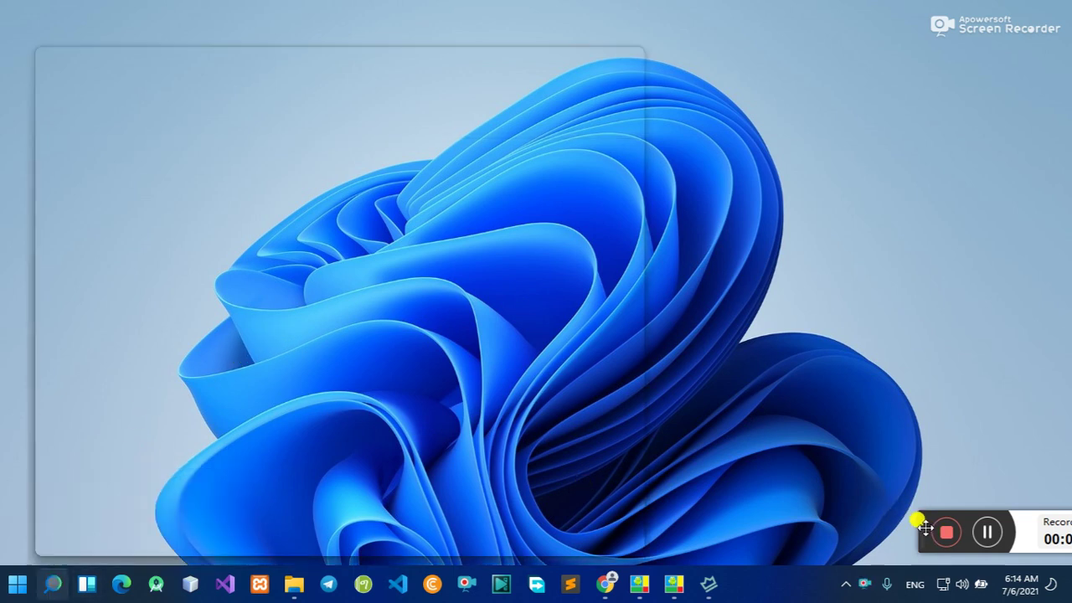
left_click_drag(924, 526, 967, 528)
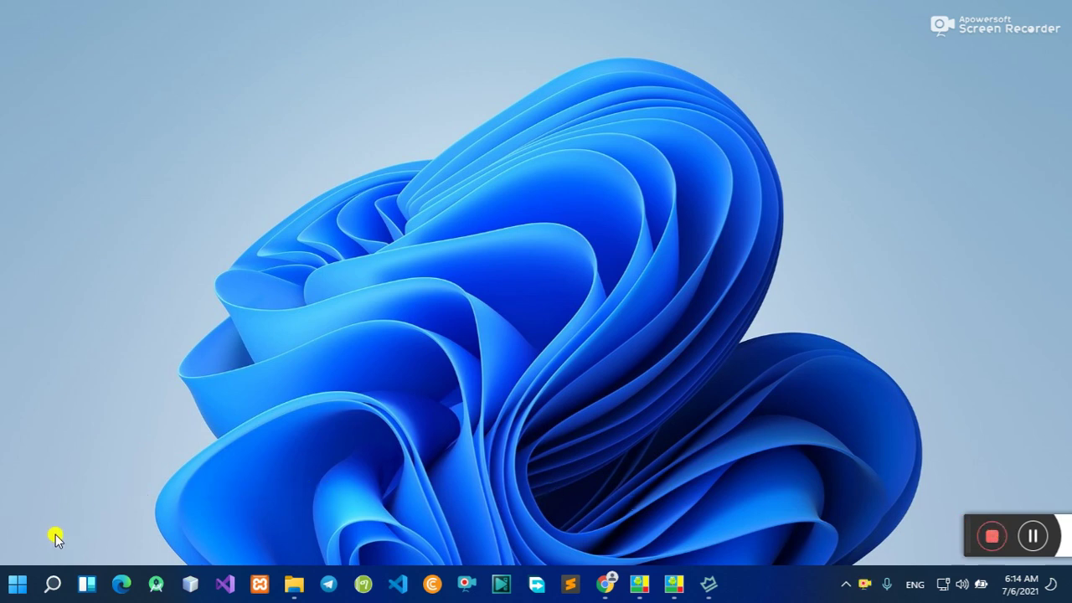
left_click(53, 584)
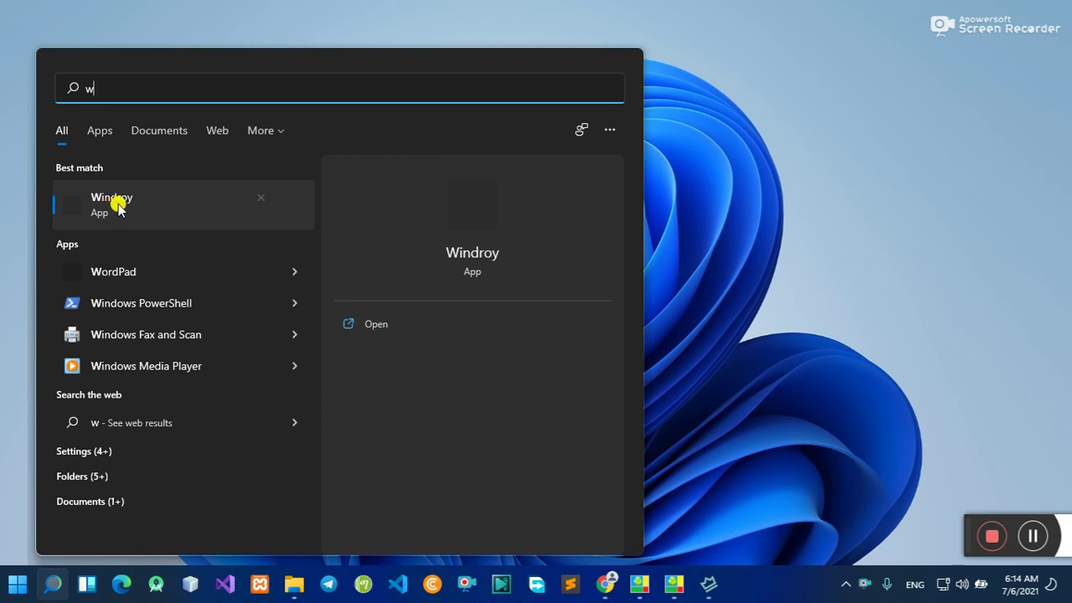
type("nd")
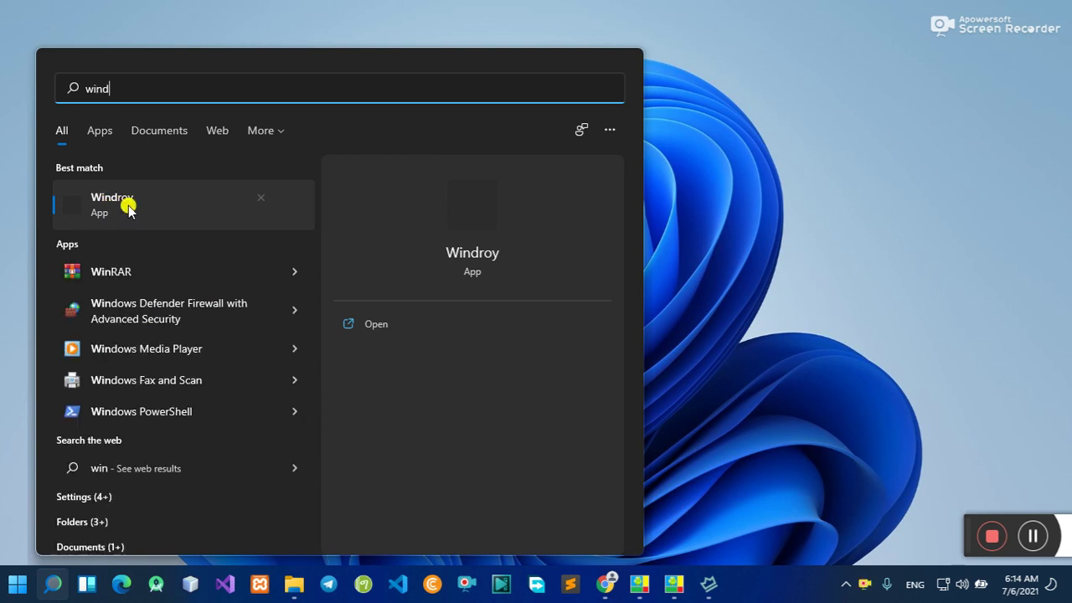
type("roy")
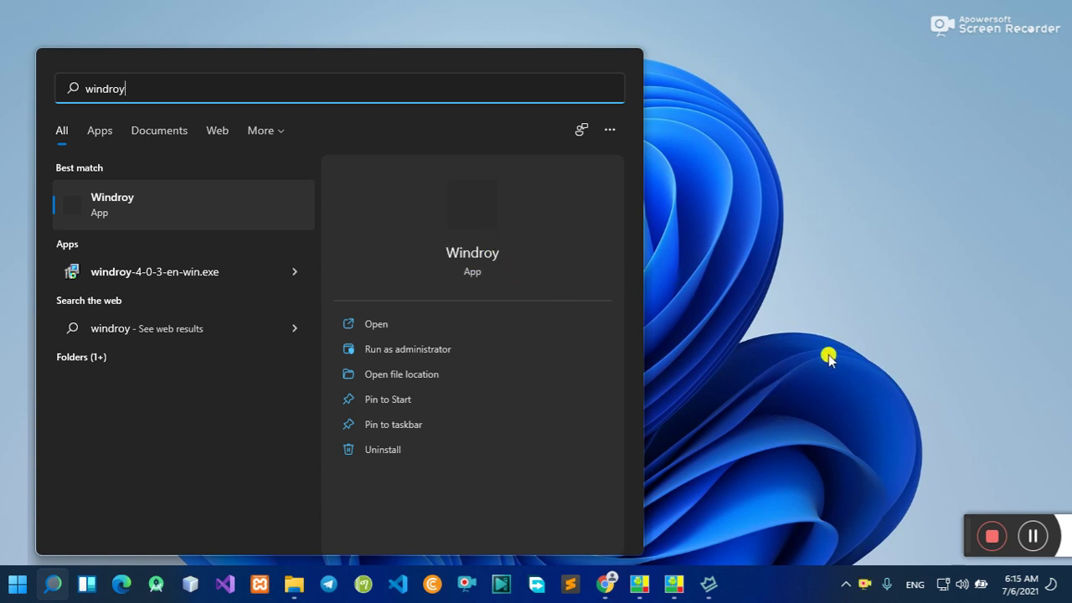
- Minimize the running Windroy console, and bring up the Android emulator window to close it
left_click(639, 584)
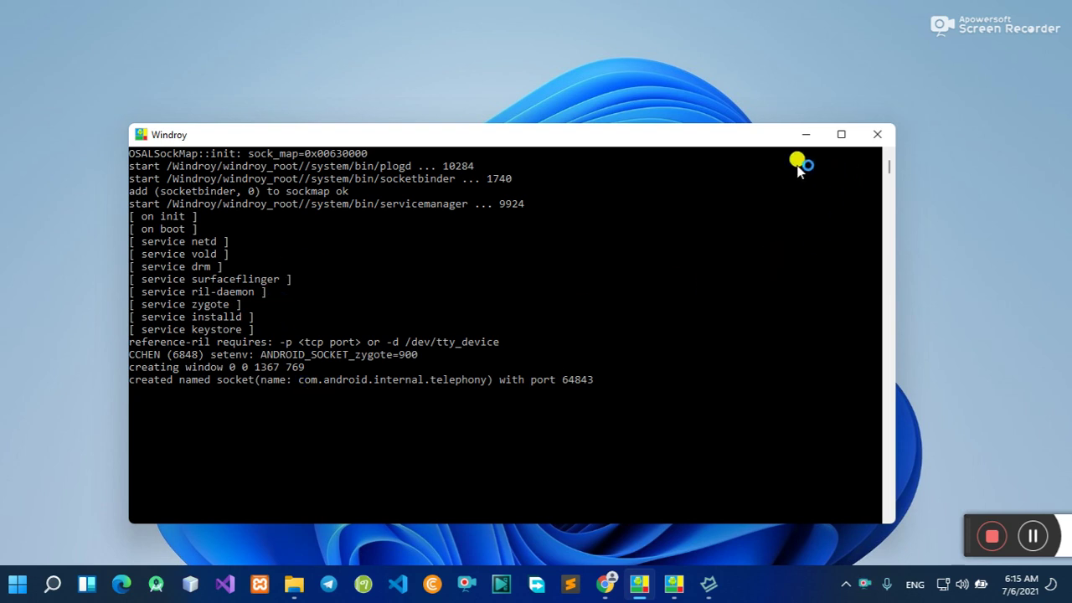
left_click(805, 135)
mouse_move(677, 584)
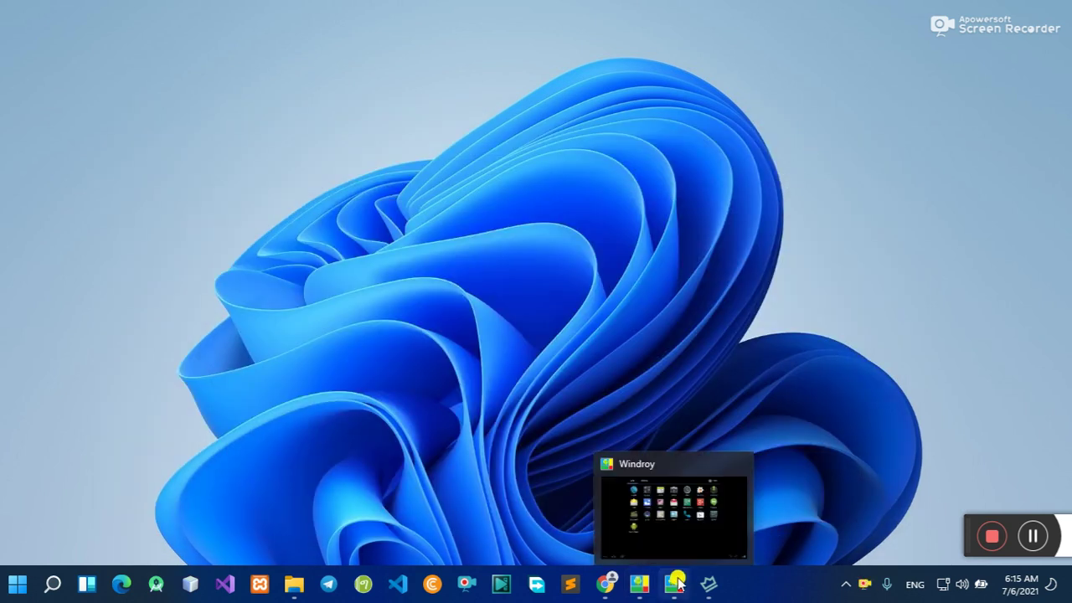
left_click(677, 584)
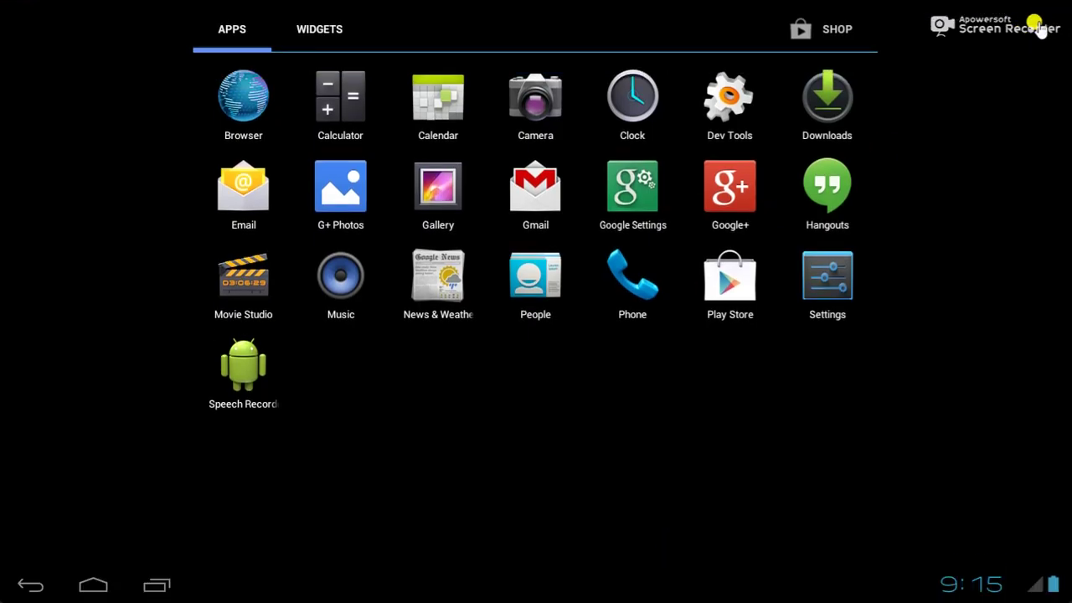
left_click(1054, 10)
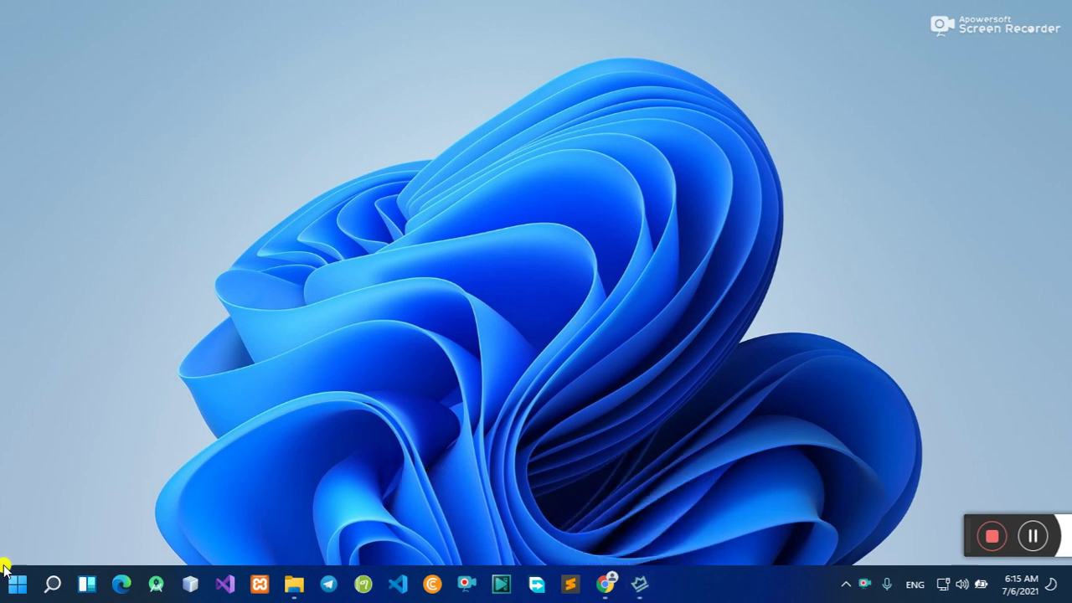
- Relaunch Windroy and unlock its Android screen to view the list of installed apps, leaving the emulator minimized
left_click(53, 585)
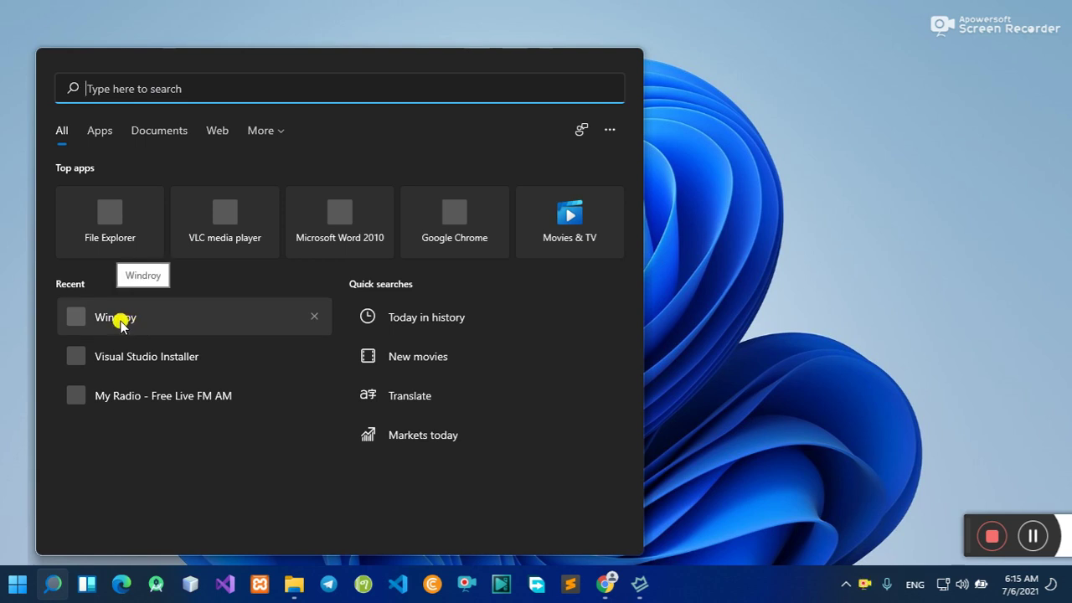
left_click(121, 320)
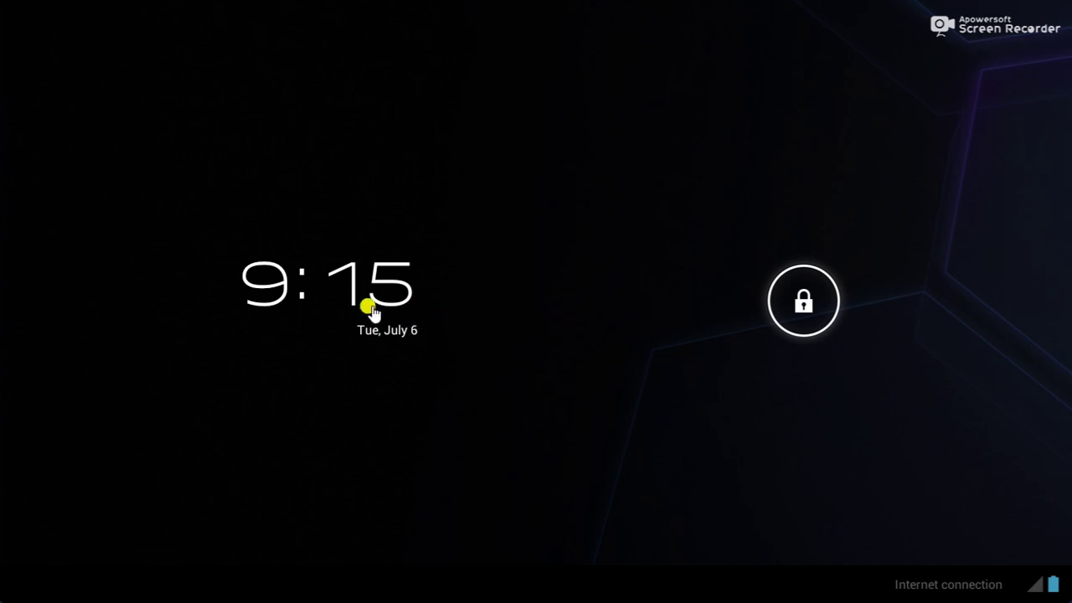
mouse_move(797, 299)
left_mouse_down()
mouse_move(802, 306)
mouse_move(785, 313)
mouse_move(803, 287)
left_mouse_up()
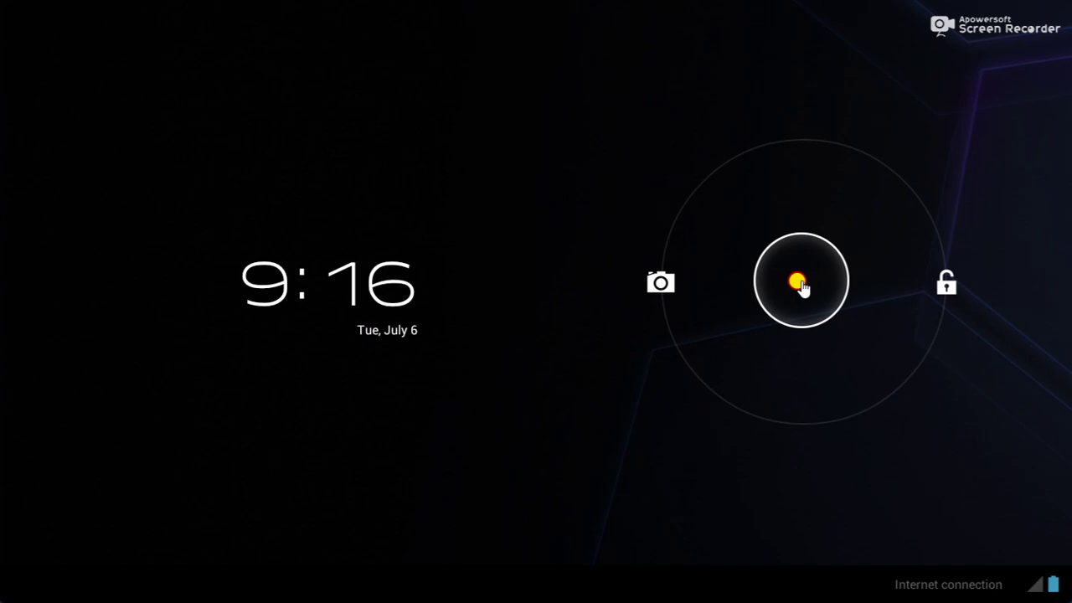
left_click_drag(803, 286, 1001, 289)
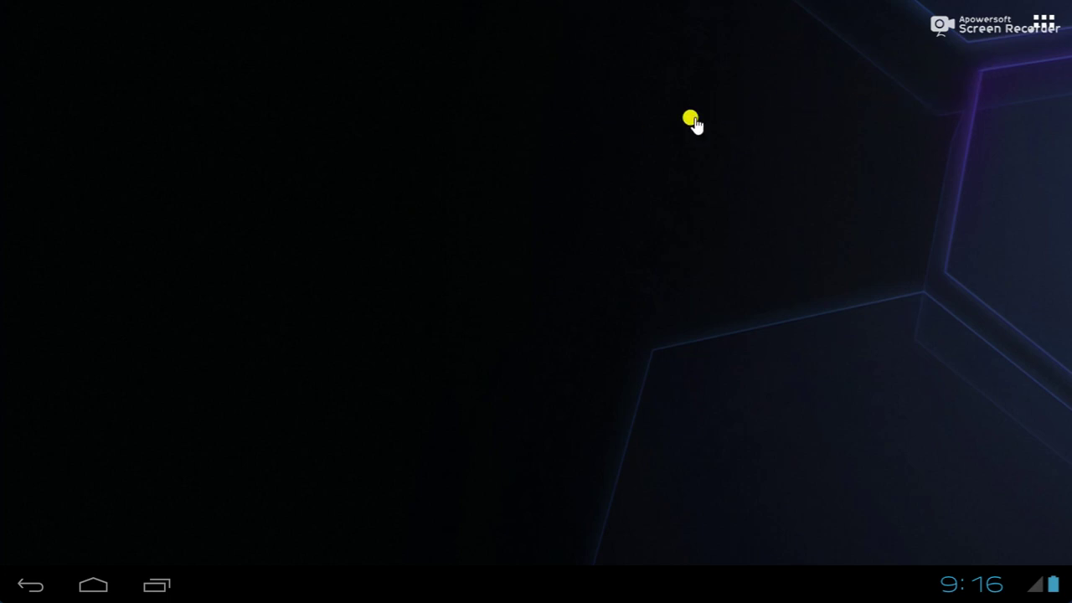
left_click(1043, 23)
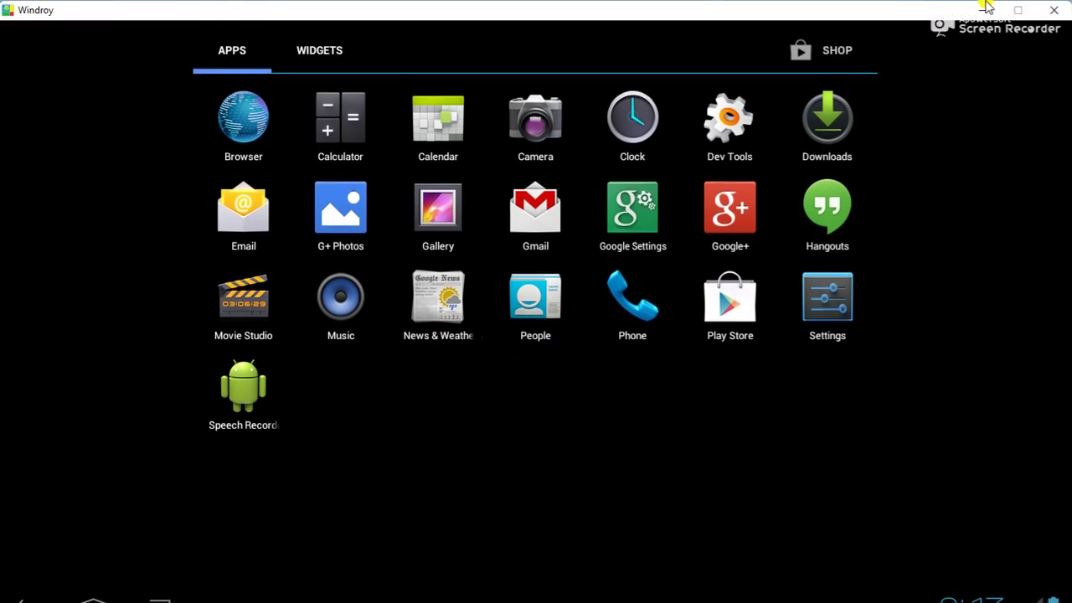
left_click(986, 10)
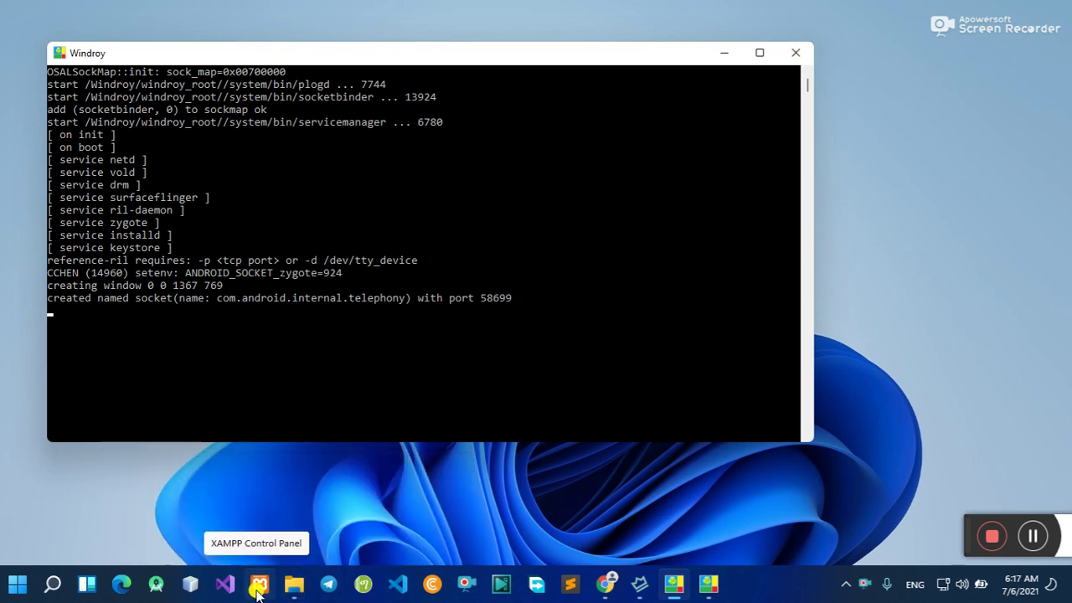
- Bring up two File Explorer windows and open Local Disk (C:) in one to locate the Windroy folder
mouse_move(295, 590)
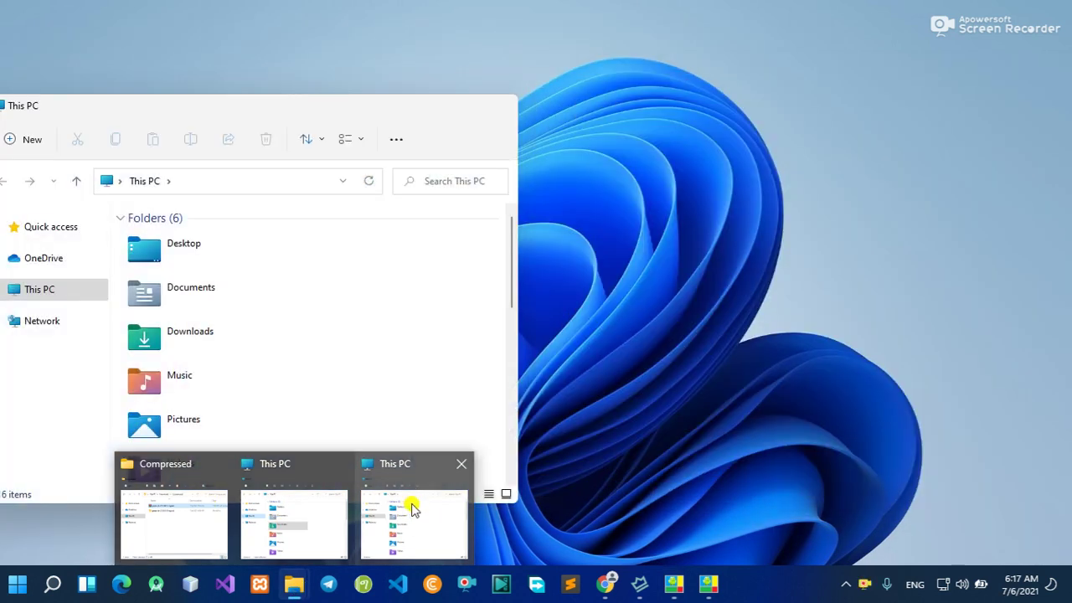
left_click(403, 509)
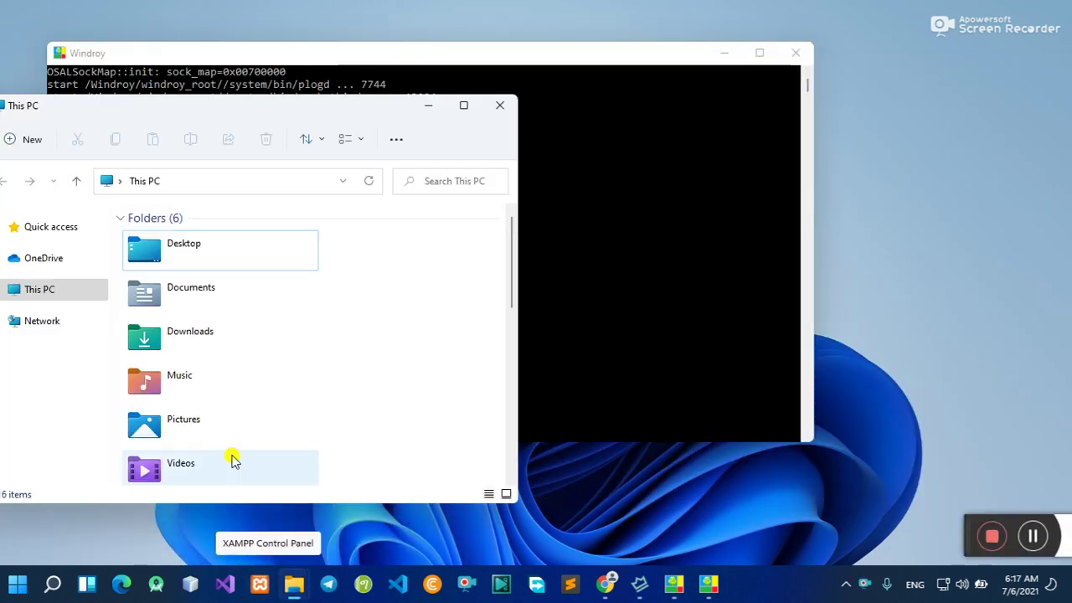
mouse_move(293, 584)
left_click(341, 539)
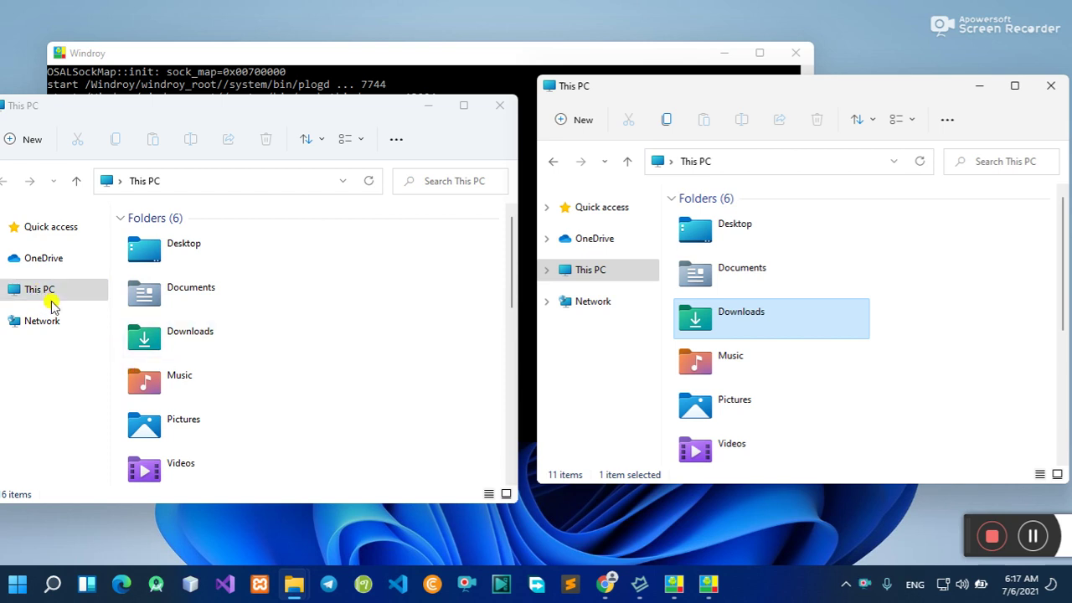
left_click(47, 293)
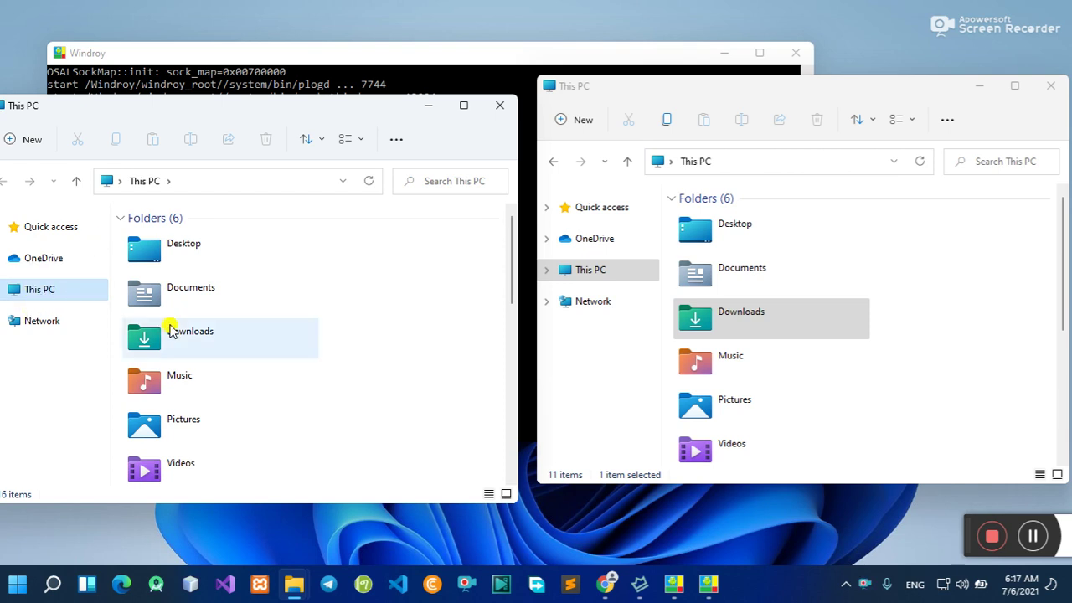
scroll(235, 323, "down", 3)
double_click(215, 270)
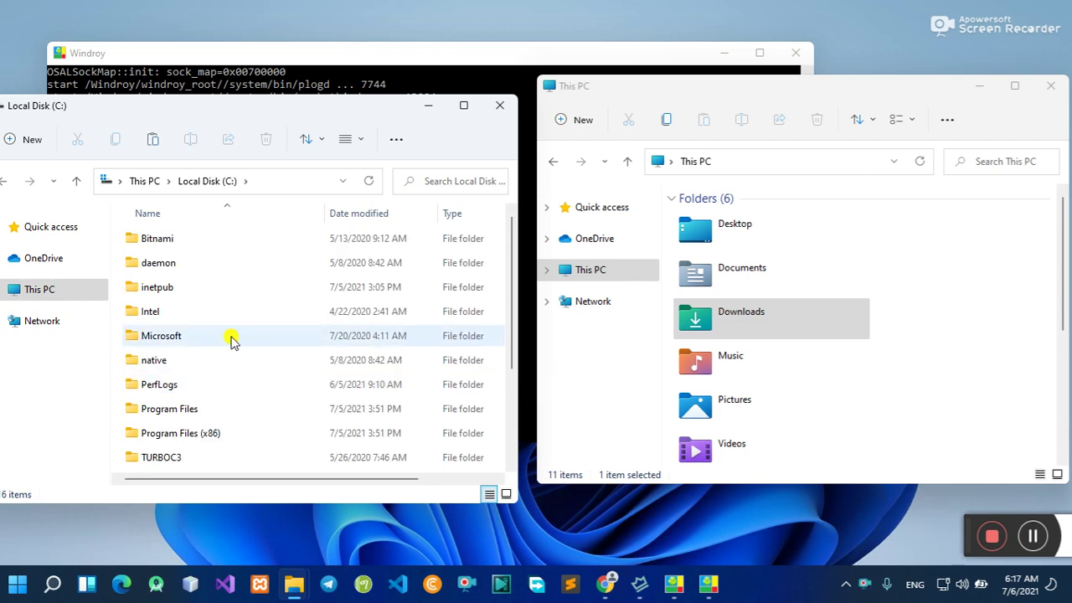
scroll(216, 419, "down", 3)
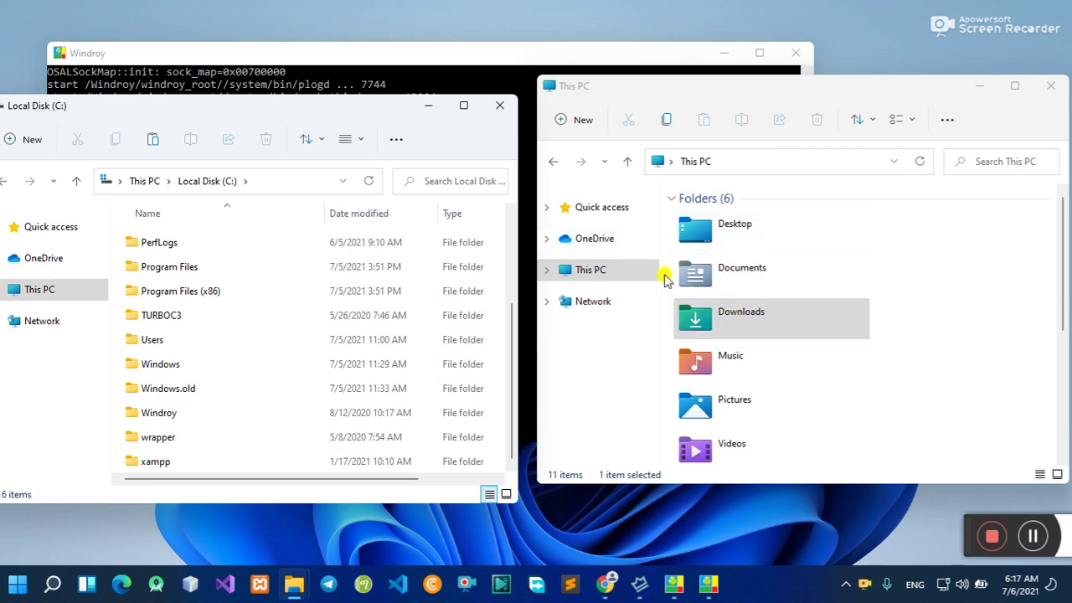
- In the other File Explorer window, open the extracted gapps-jb-20130813-signed folder inside Downloads > Compressed
double_click(738, 313)
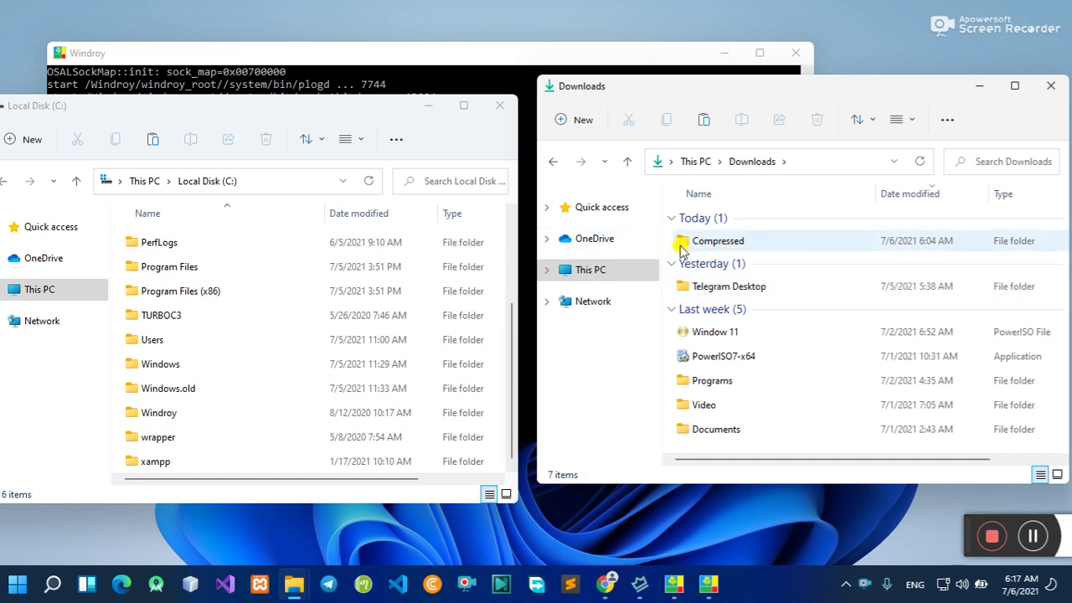
left_click(714, 242)
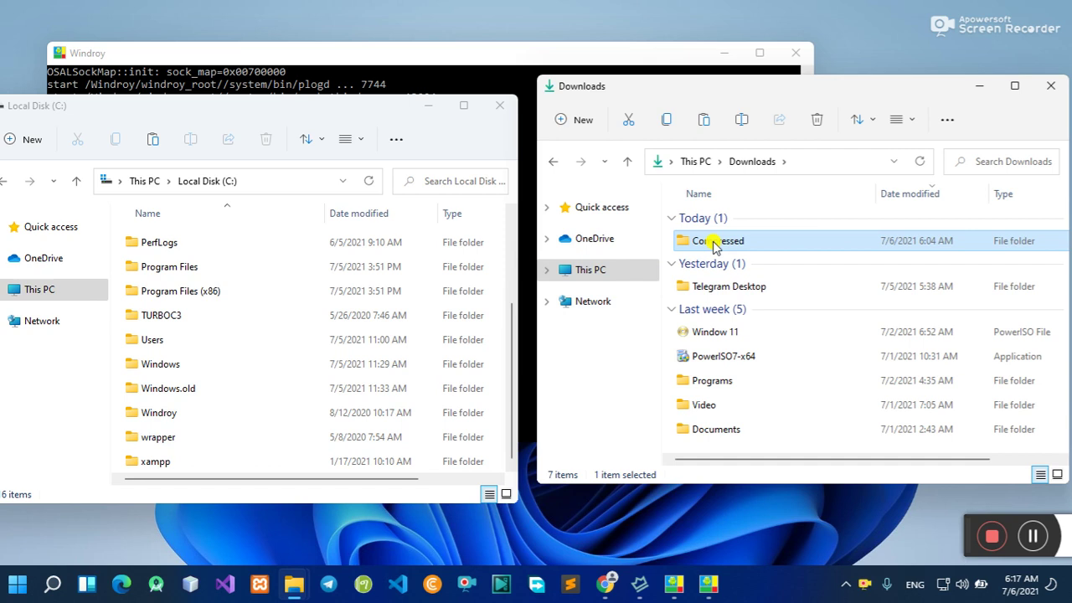
double_click(712, 241)
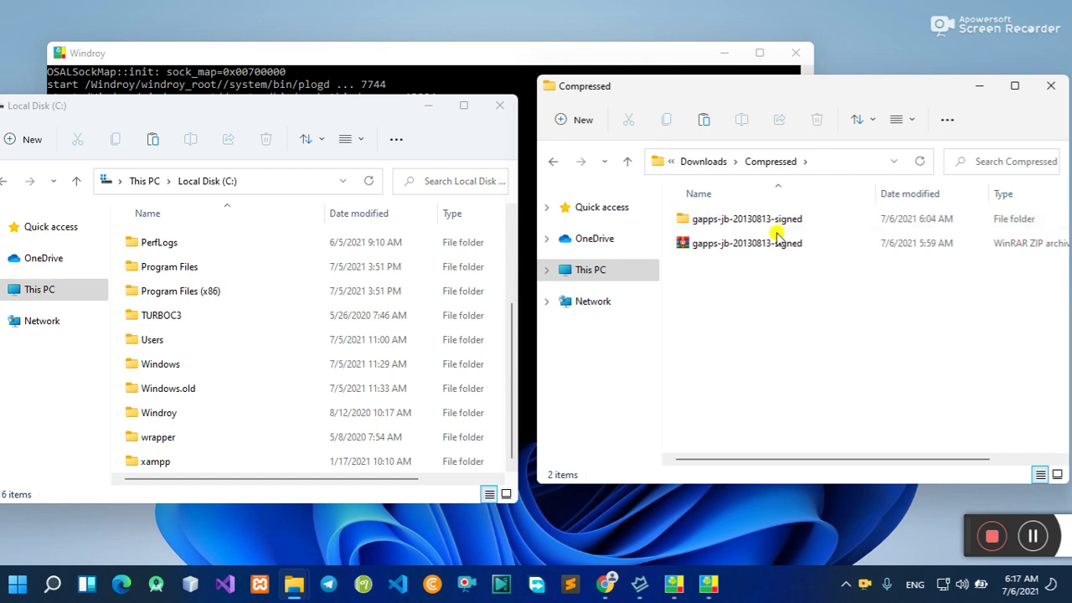
left_click(729, 243)
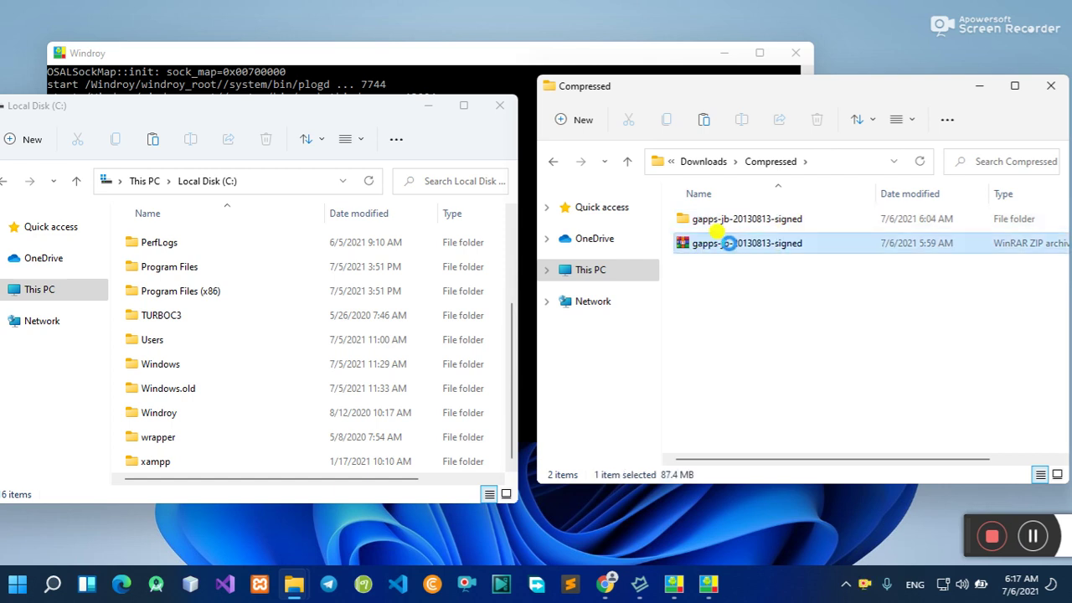
right_click(731, 247)
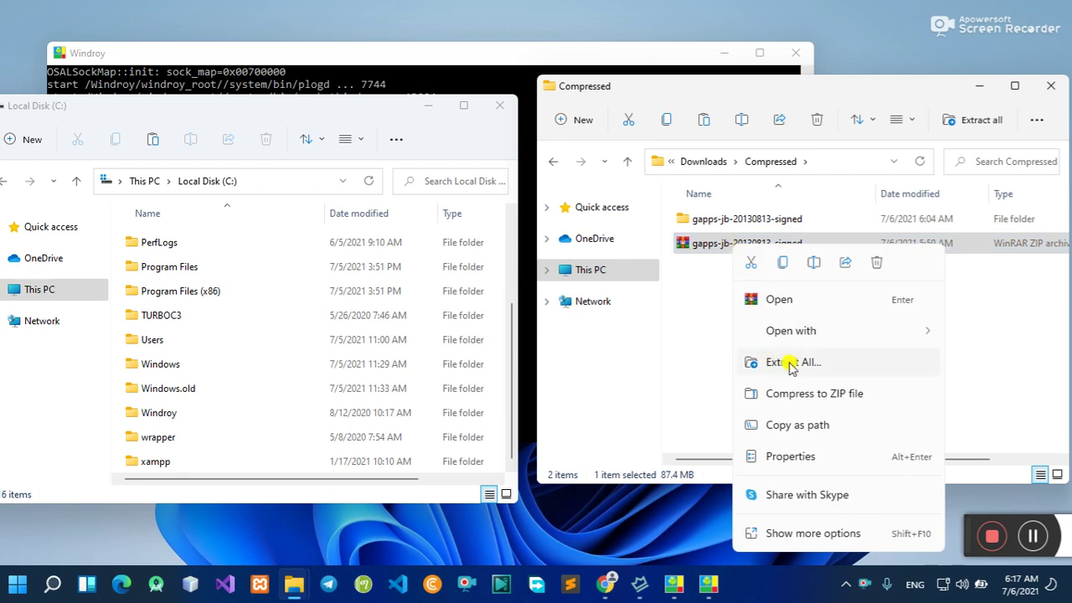
left_click(680, 346)
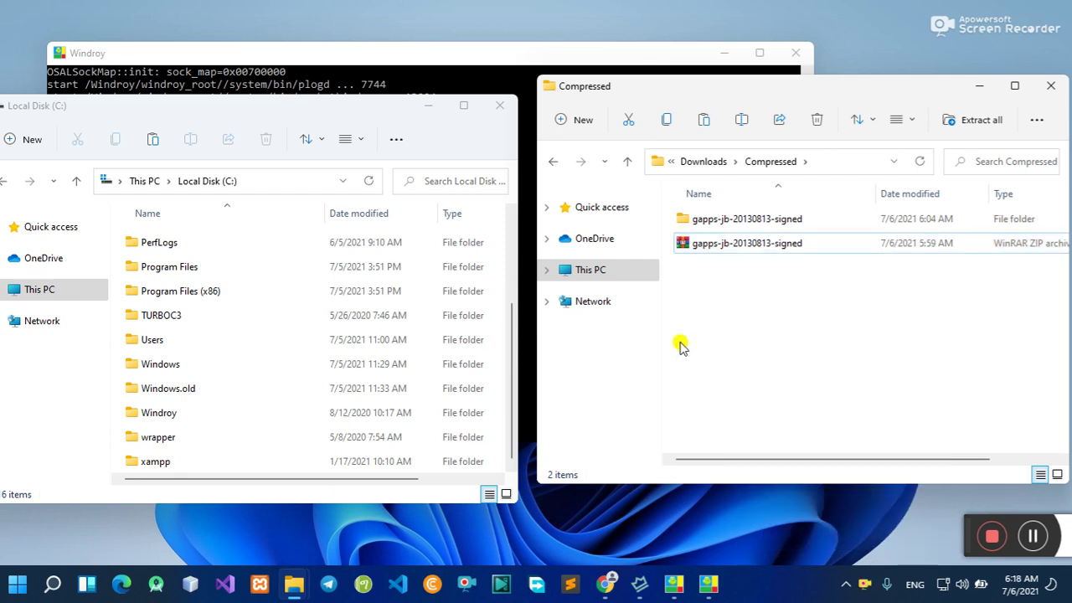
double_click(731, 219)
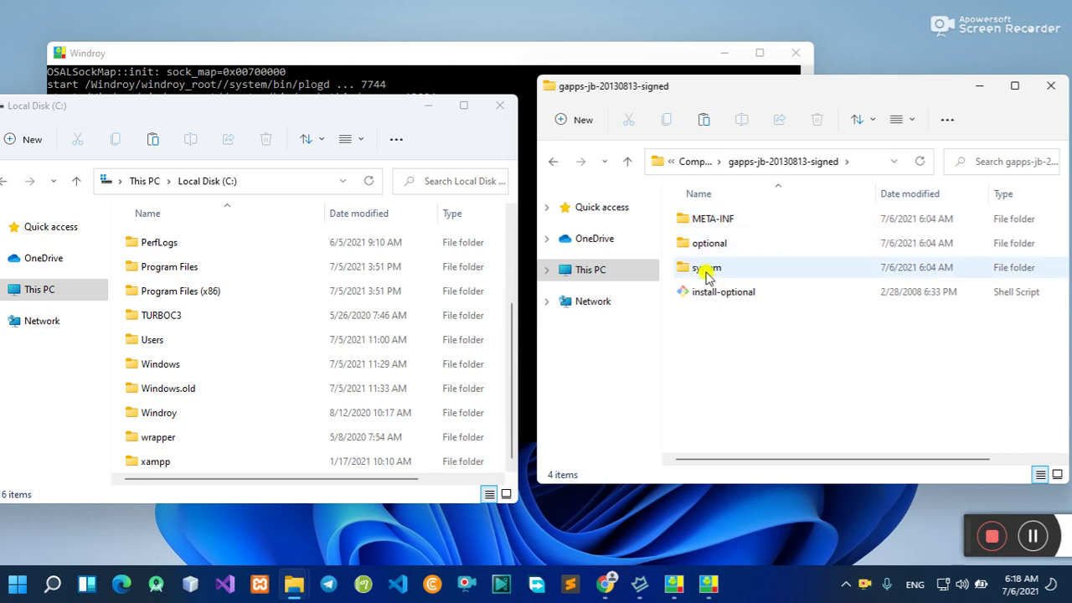
- In the Local Disk (C:) window, open the windroy_root folder inside the Windroy folder
left_click(169, 414)
double_click(169, 413)
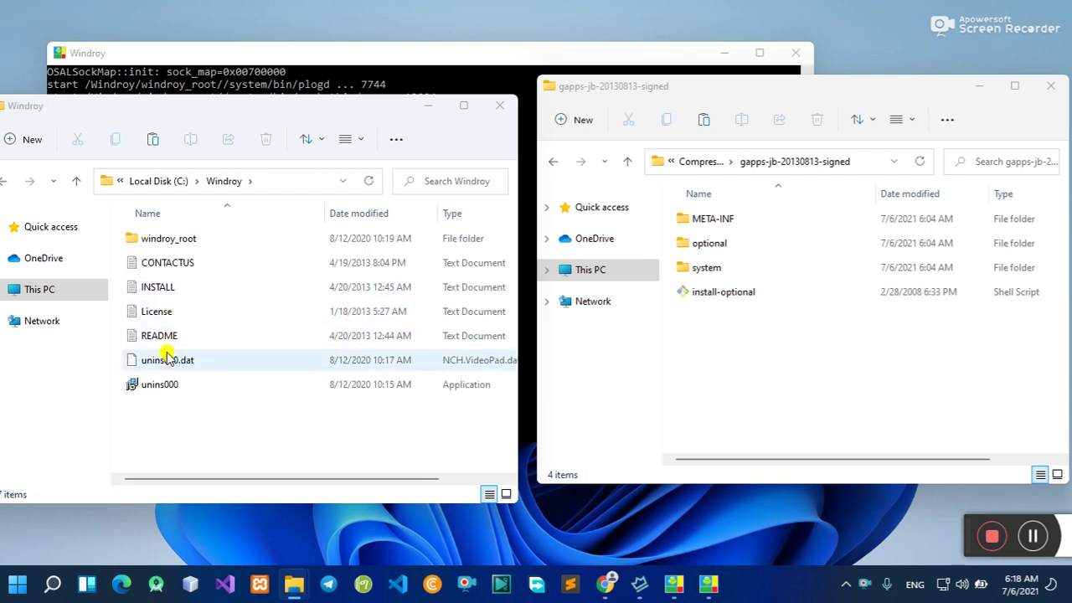
left_click(172, 241)
double_click(172, 242)
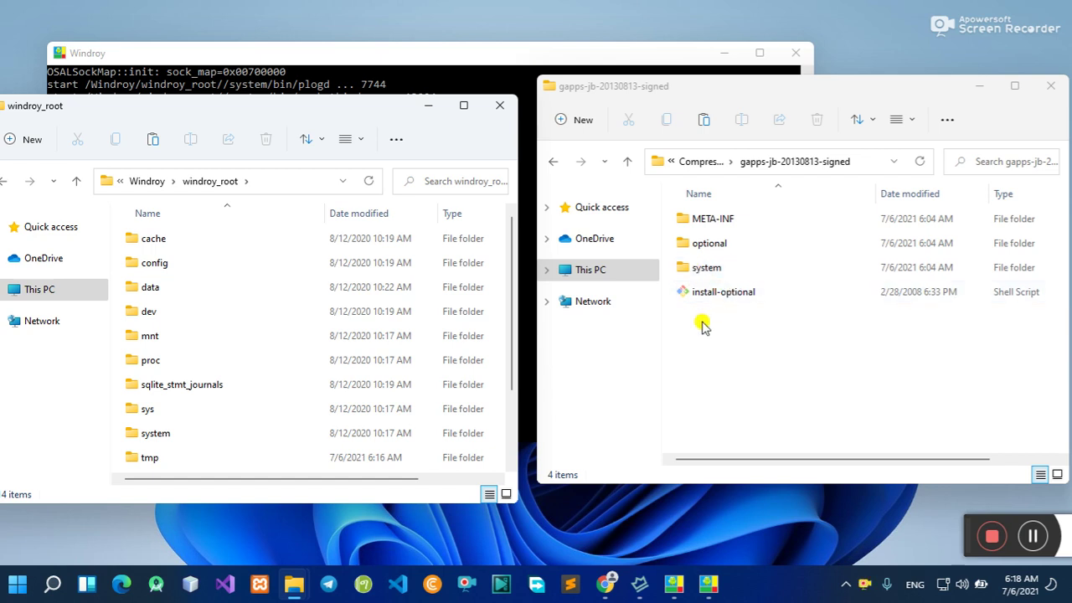
- Switch to Chrome and open the Android File Host home page from the gapps download page
left_click(608, 588)
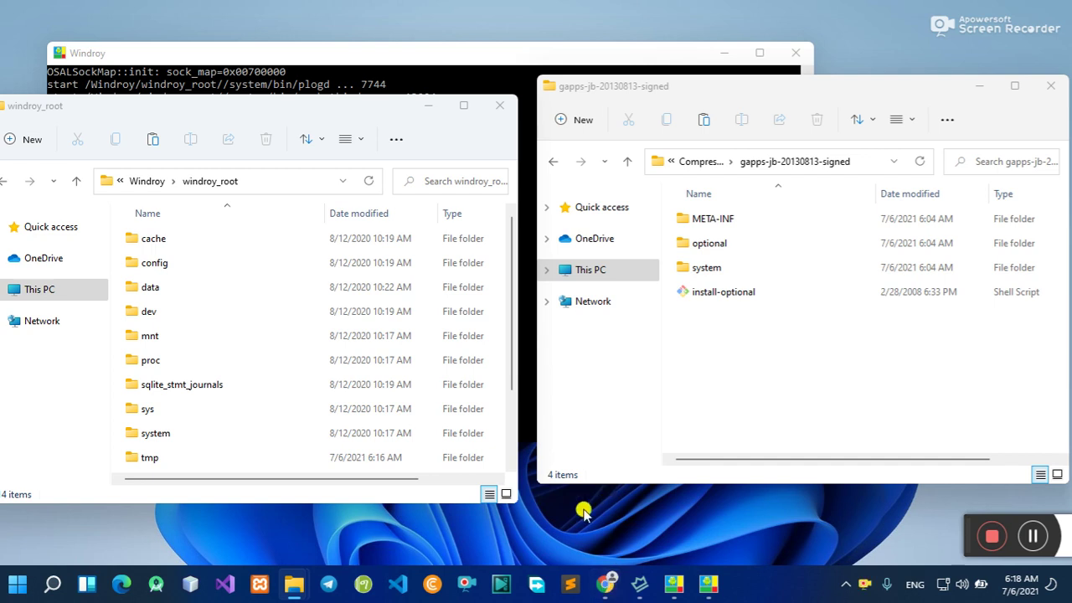
left_click(609, 586)
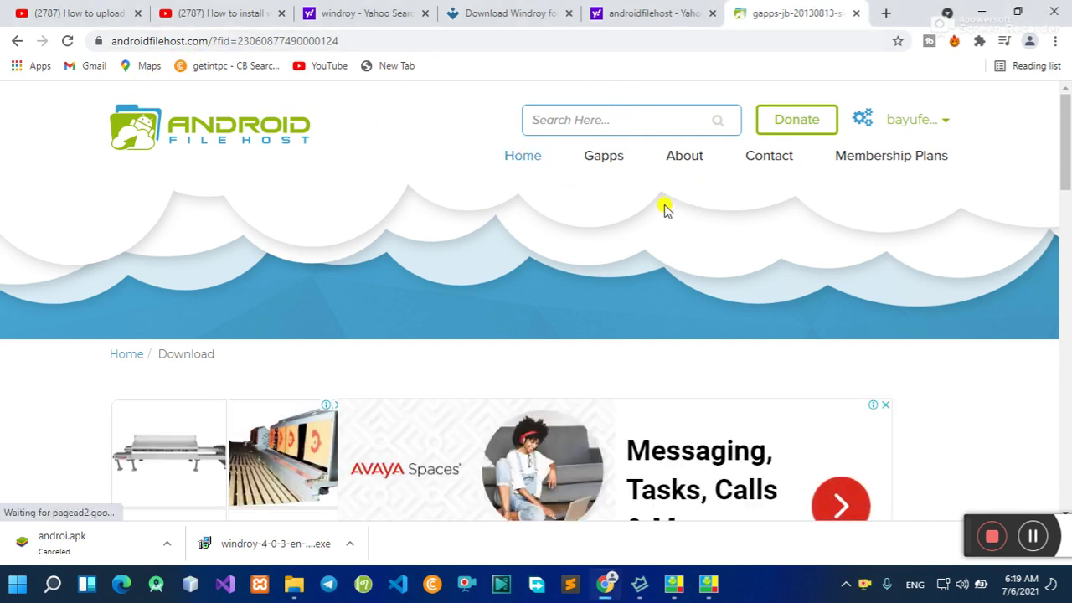
left_click(331, 123)
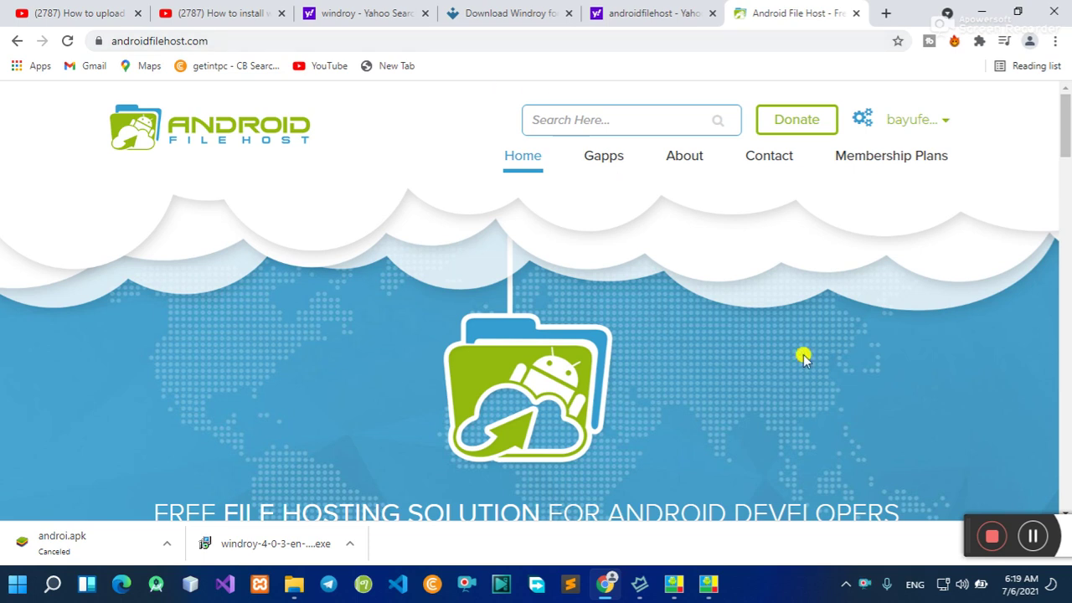
scroll(679, 347, "down", 2)
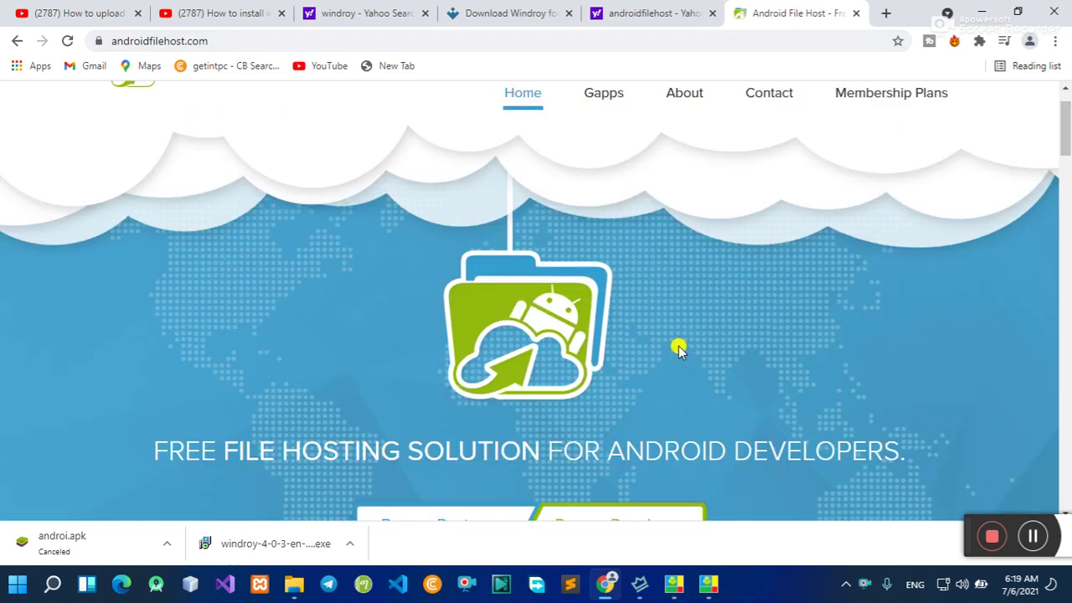
scroll(673, 340, "up", 2)
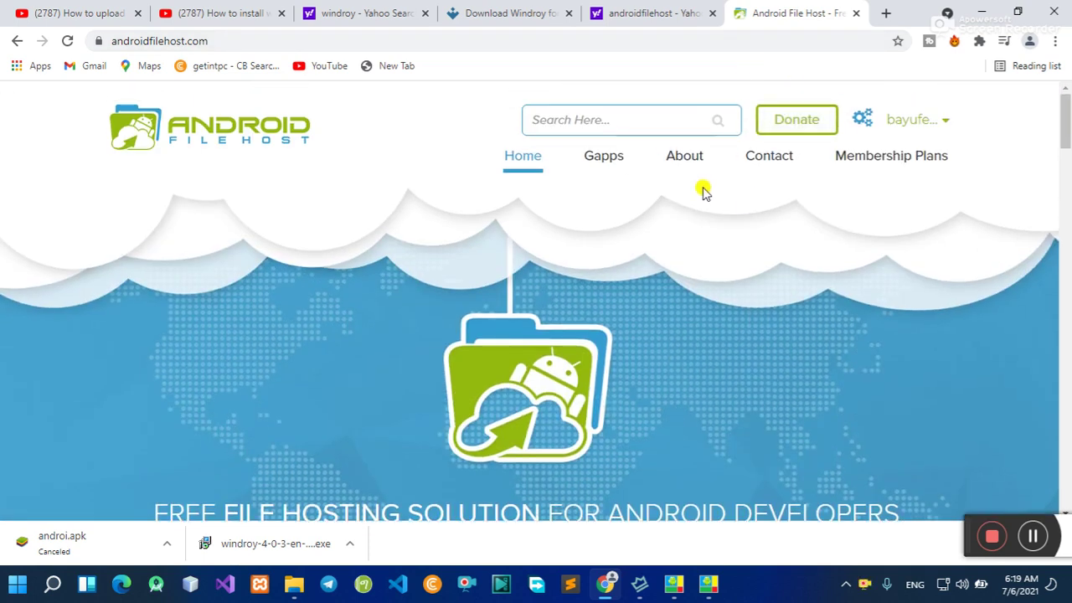
left_click(944, 124)
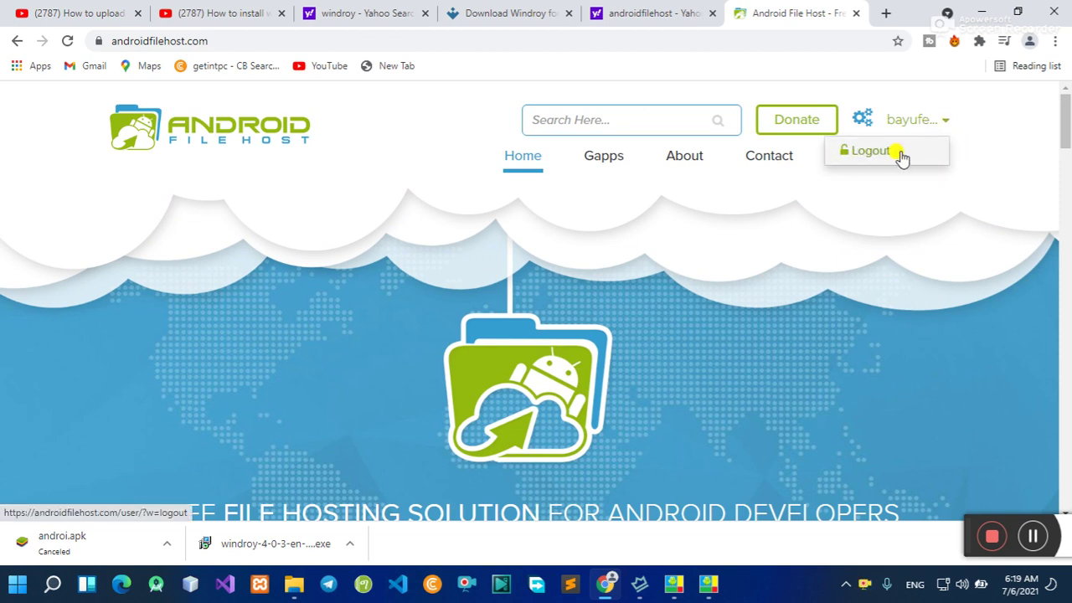
left_click(722, 261)
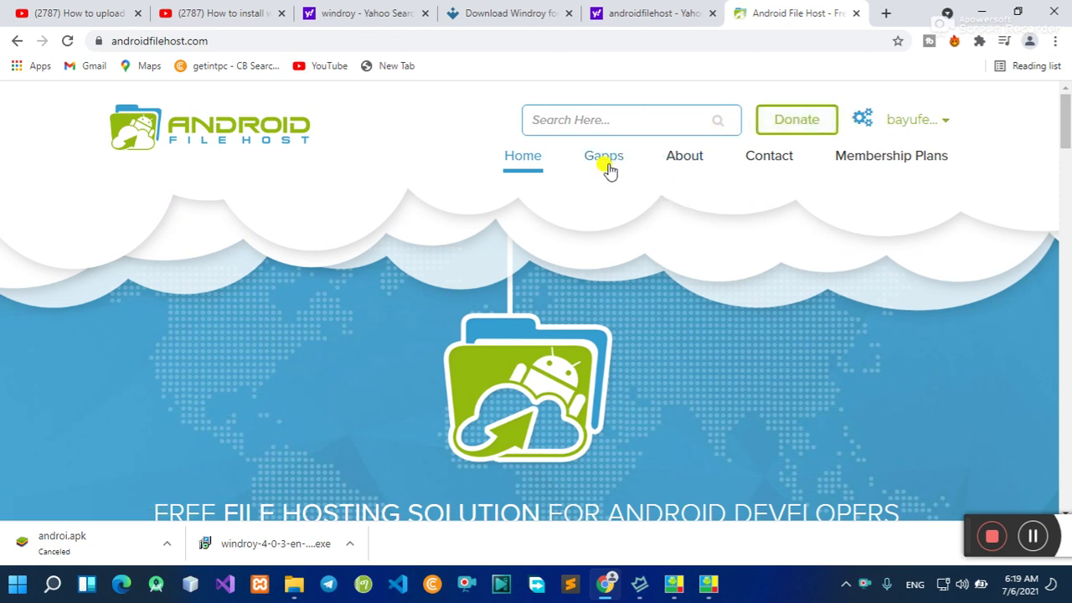
left_click_drag(964, 521, 426, 347)
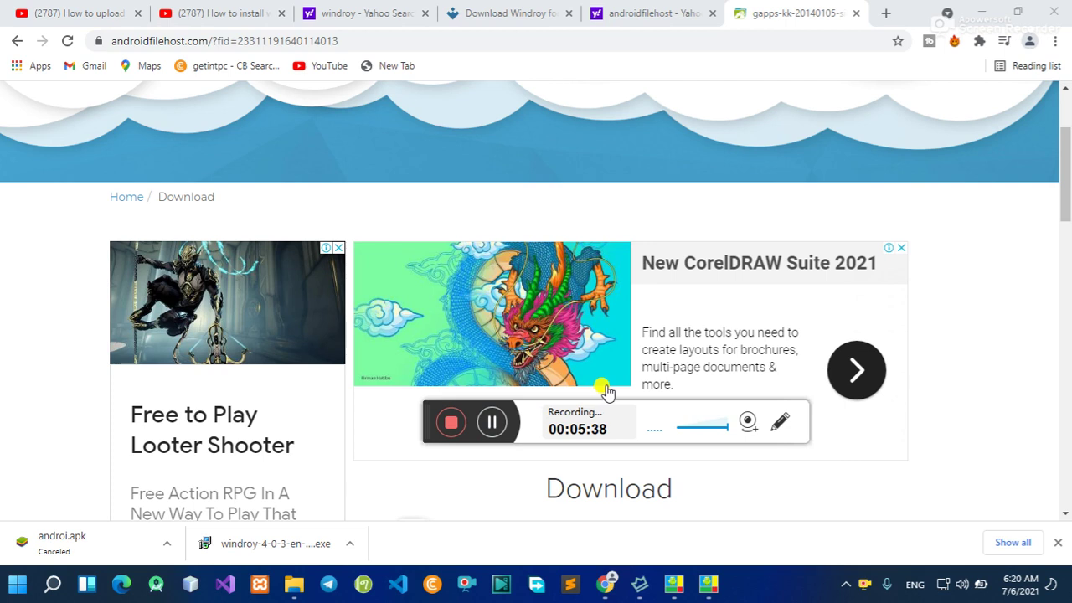
- Open the Gapps downloads listing on Android File Host, view its popular files and dismiss the browser's downloads bar
scroll(603, 390, "up", 2)
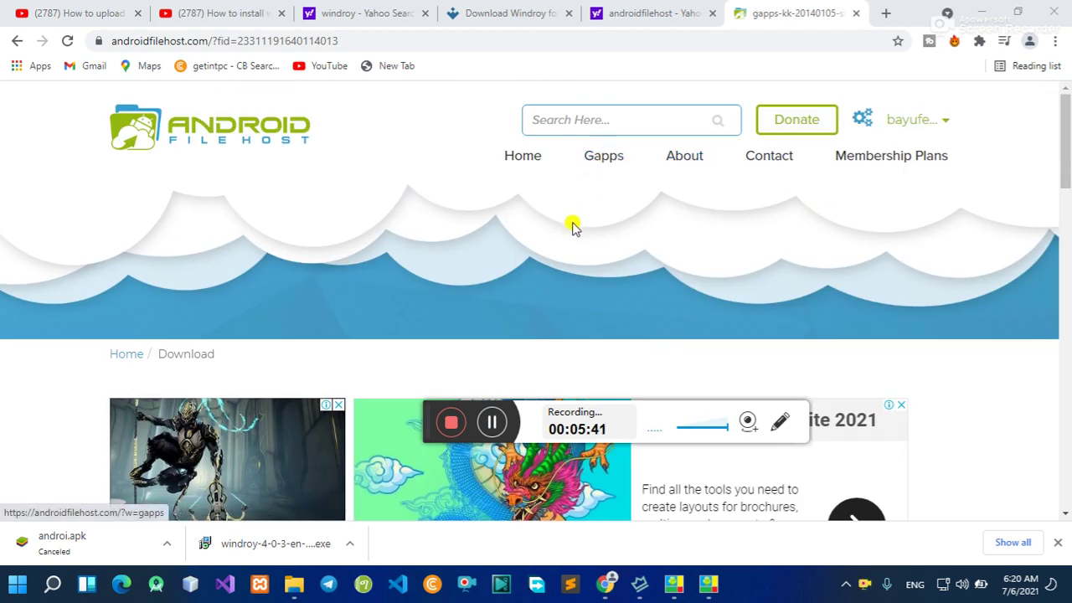
left_click(605, 160)
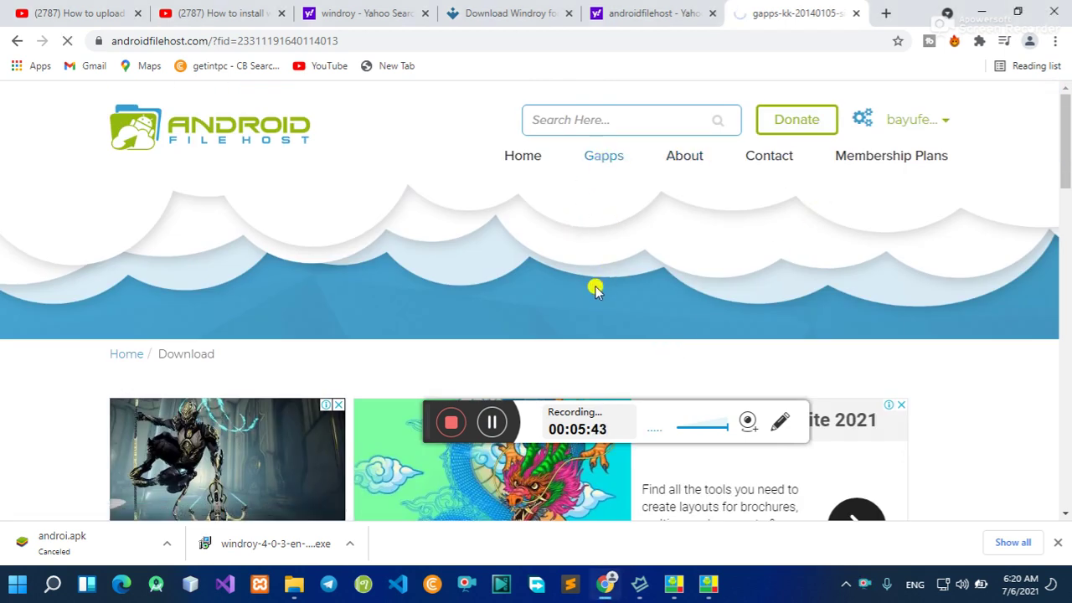
scroll(560, 310, "down", 5)
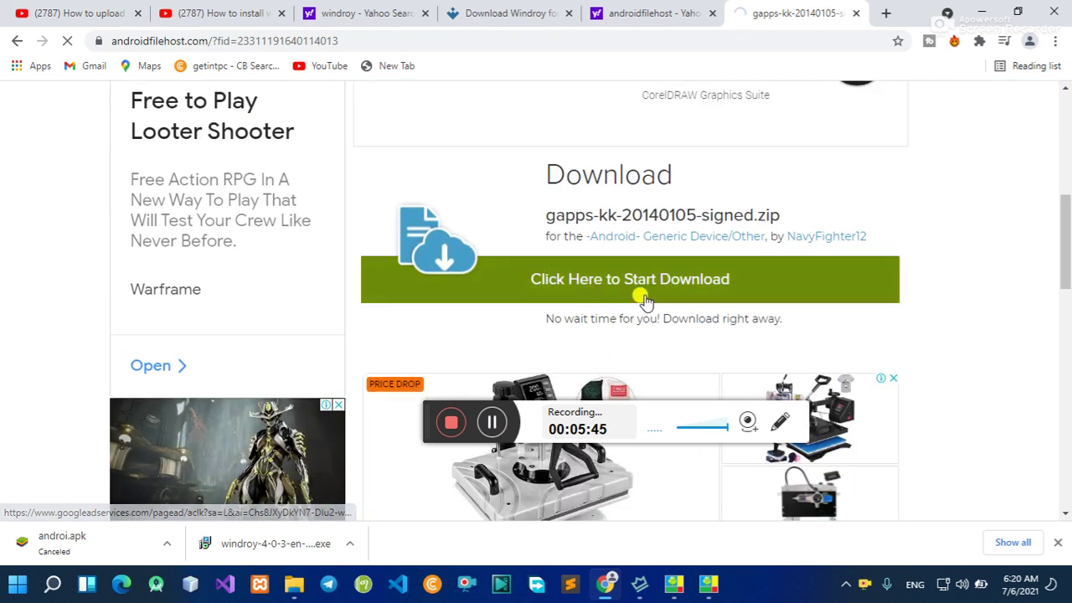
left_click(653, 307)
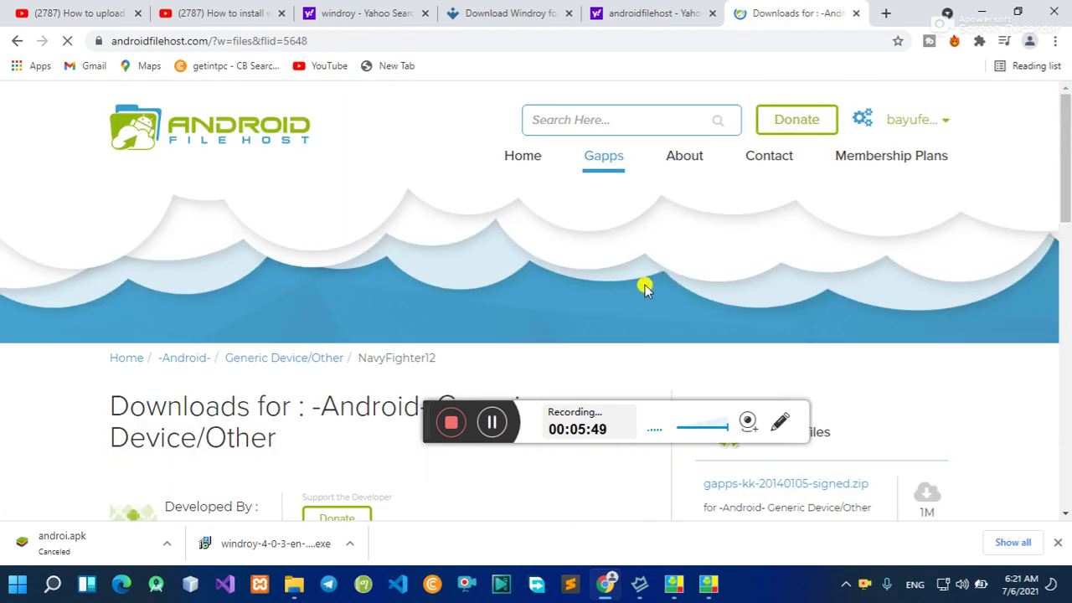
scroll(641, 288, "down", 3)
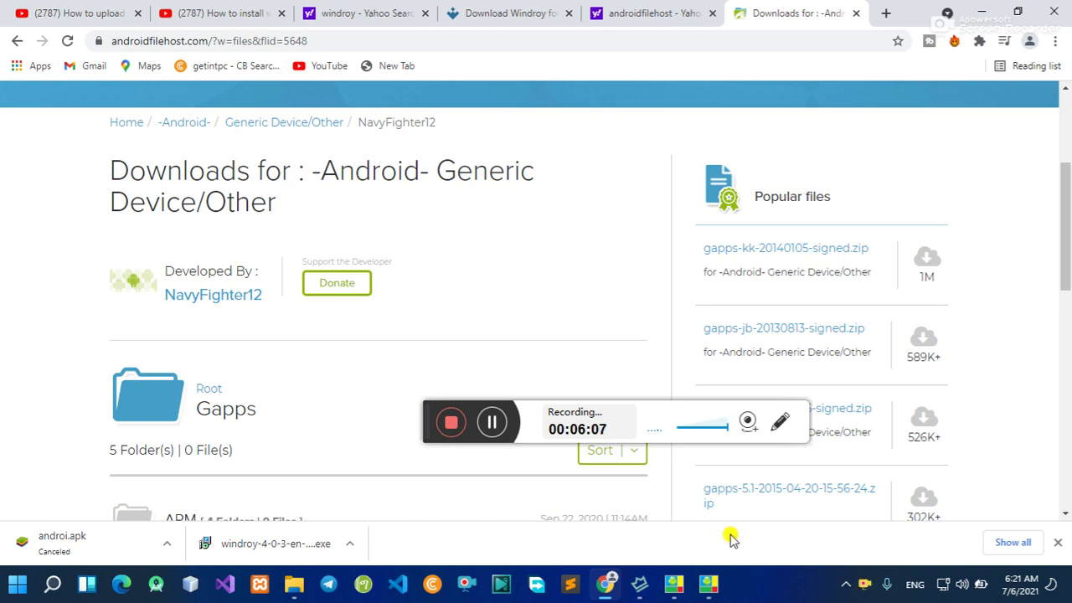
left_click(1062, 544)
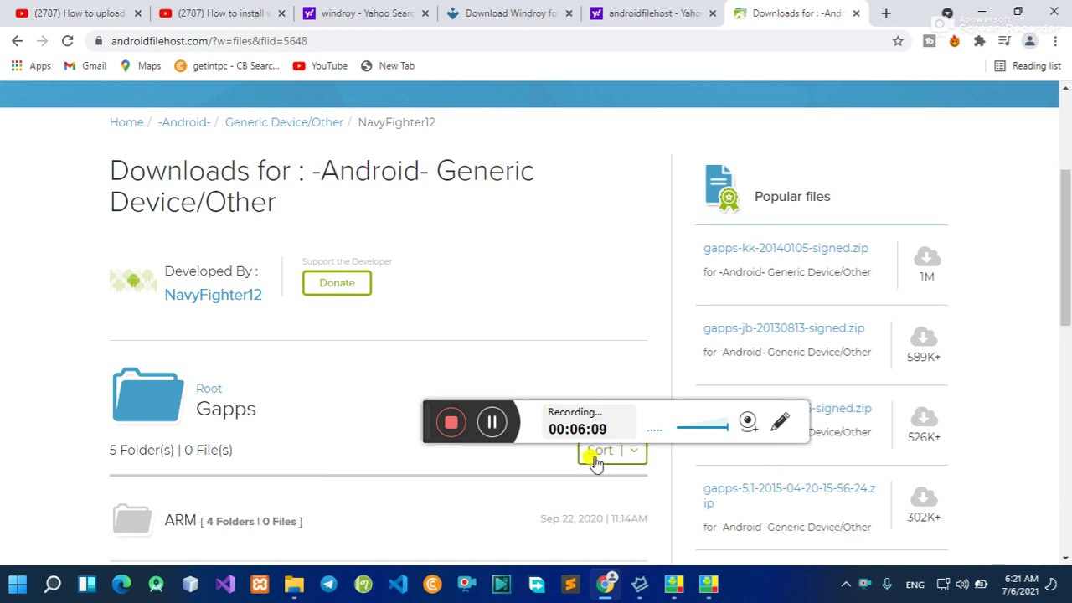
- Bring the windroy_root and gapps-jb-20130813-signed File Explorer windows to the front of the browser
mouse_move(307, 589)
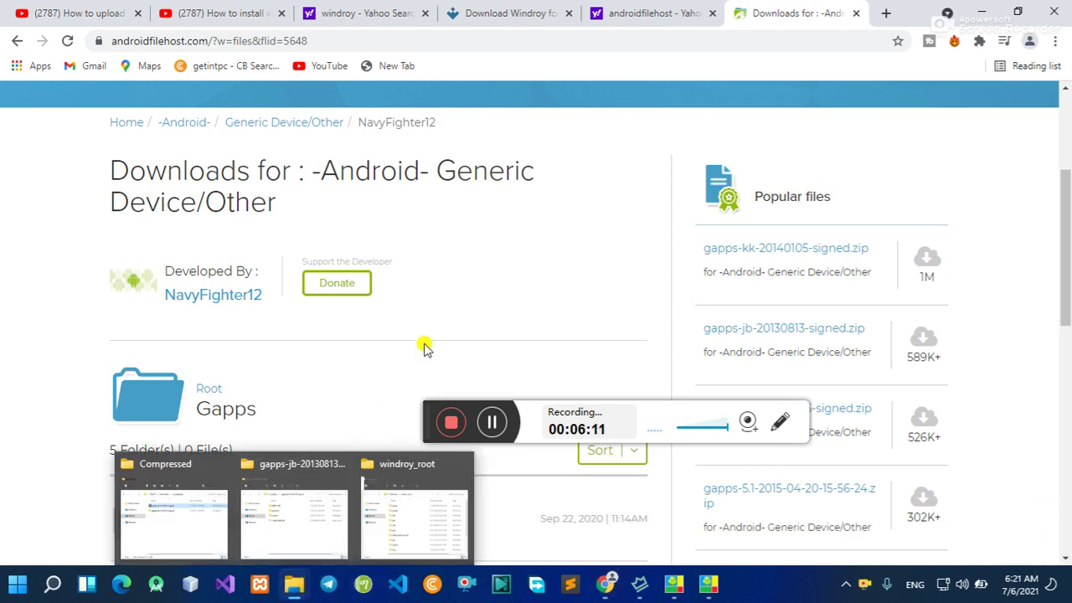
left_click(425, 515)
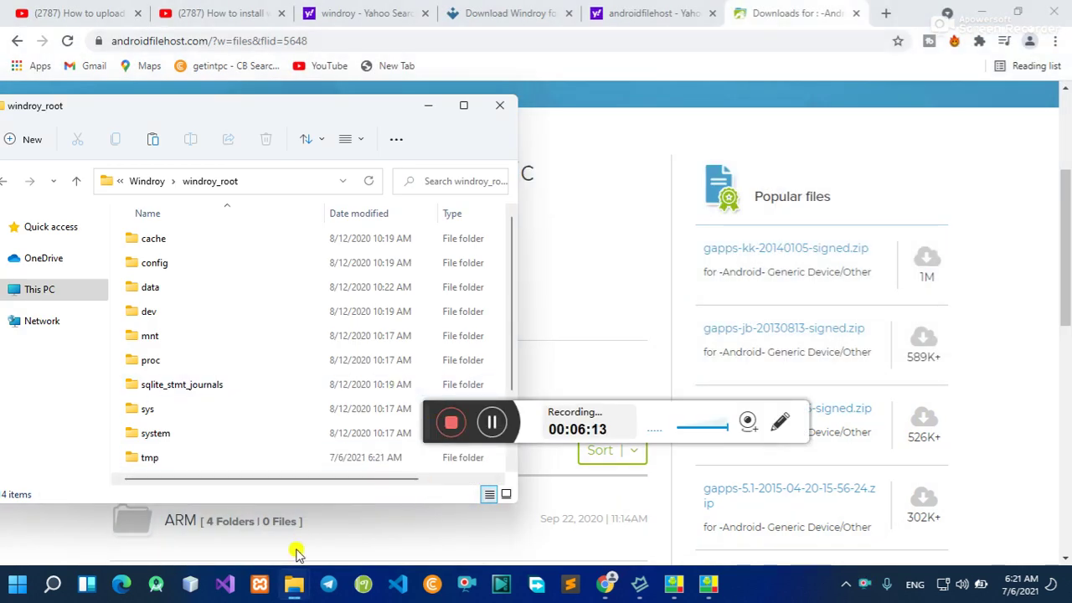
mouse_move(294, 583)
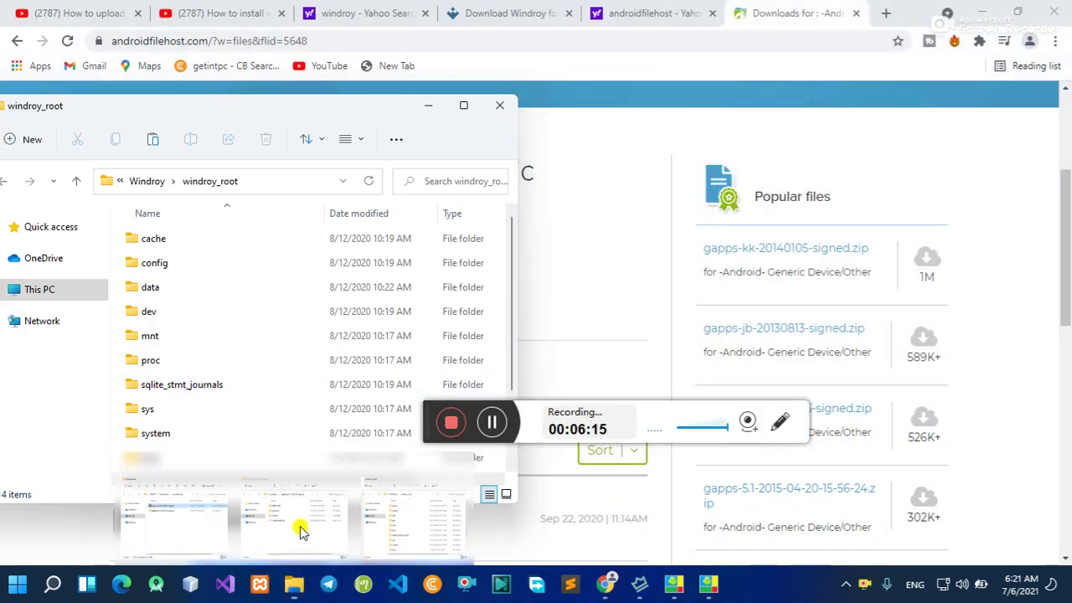
left_click(299, 526)
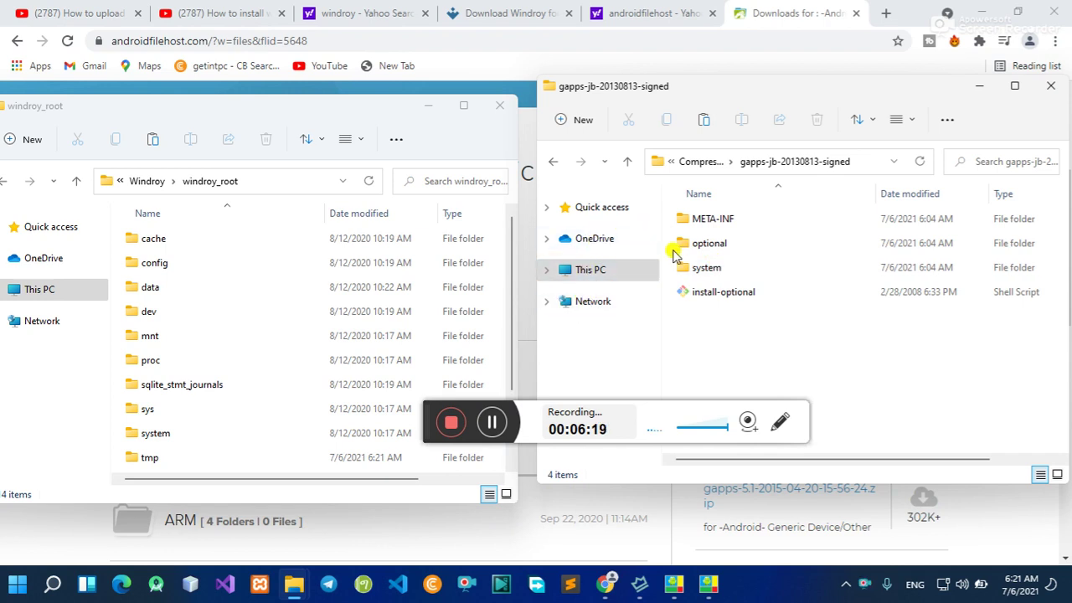
- In the gapps window, return to This PC and reopen the extracted gapps-jb-20130813-signed folder through Downloads > Compressed
left_click(594, 271)
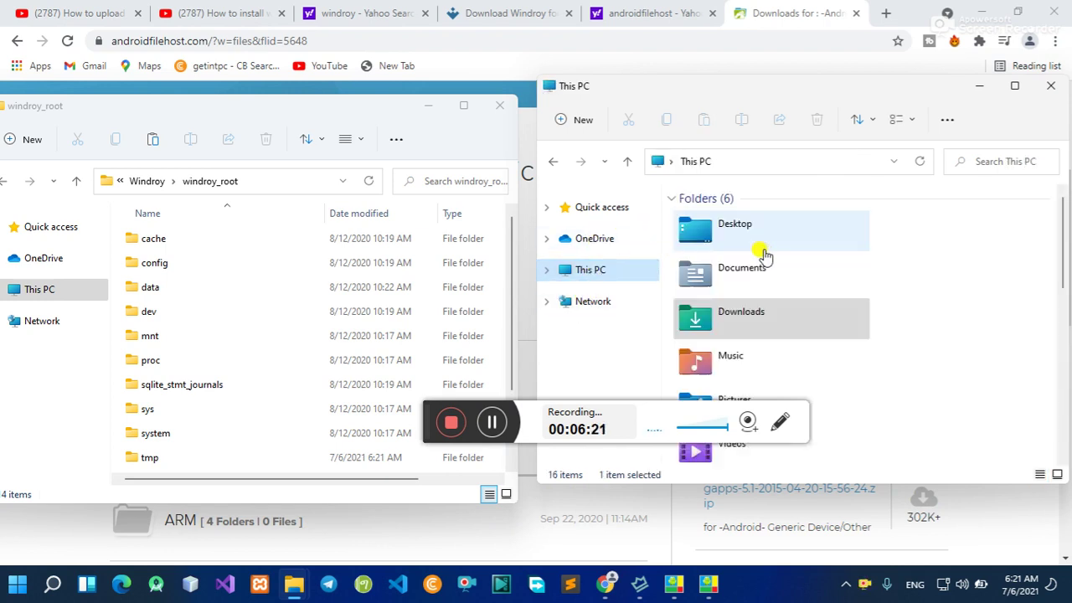
double_click(733, 322)
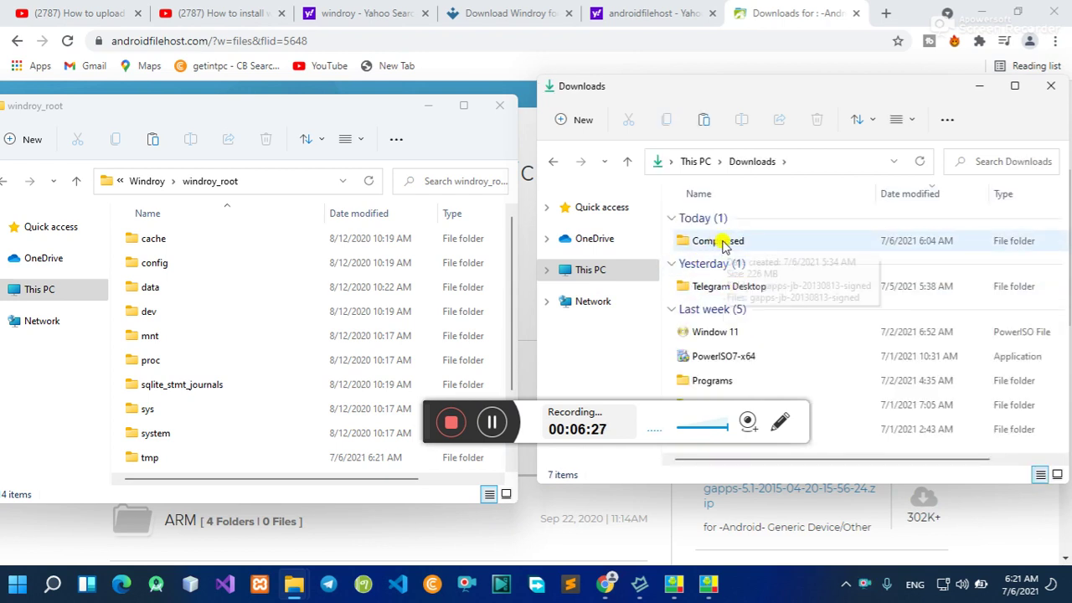
left_click(722, 243)
double_click(722, 243)
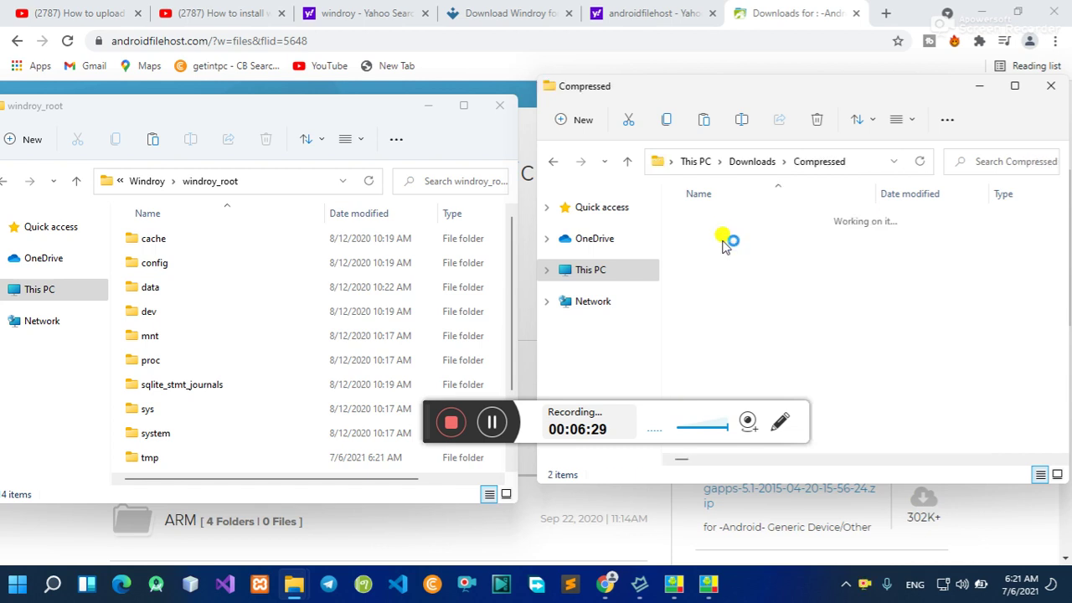
left_click_drag(860, 283, 689, 251)
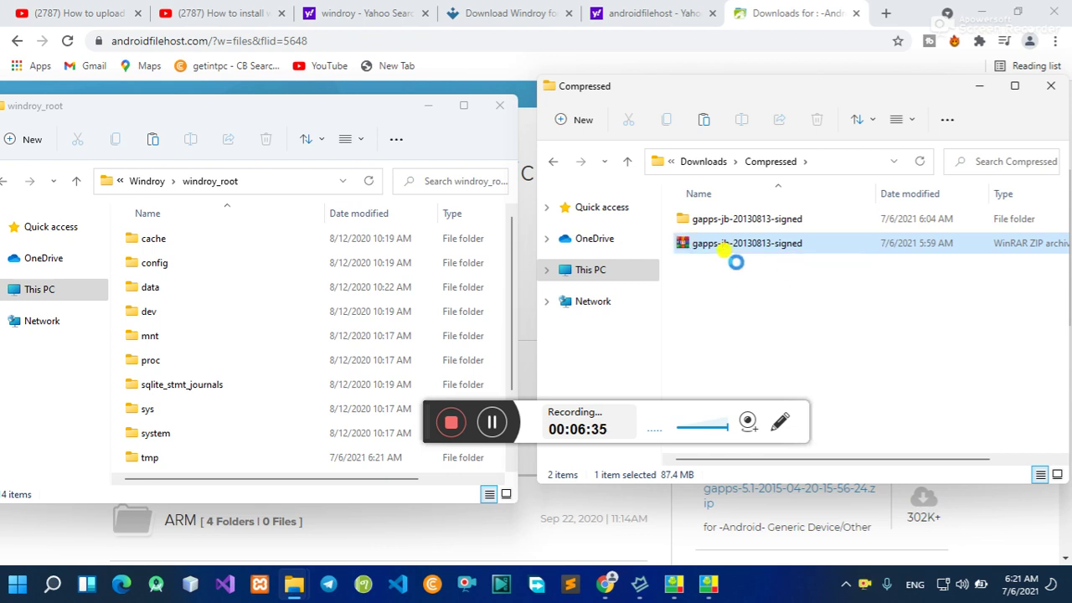
left_click(722, 221)
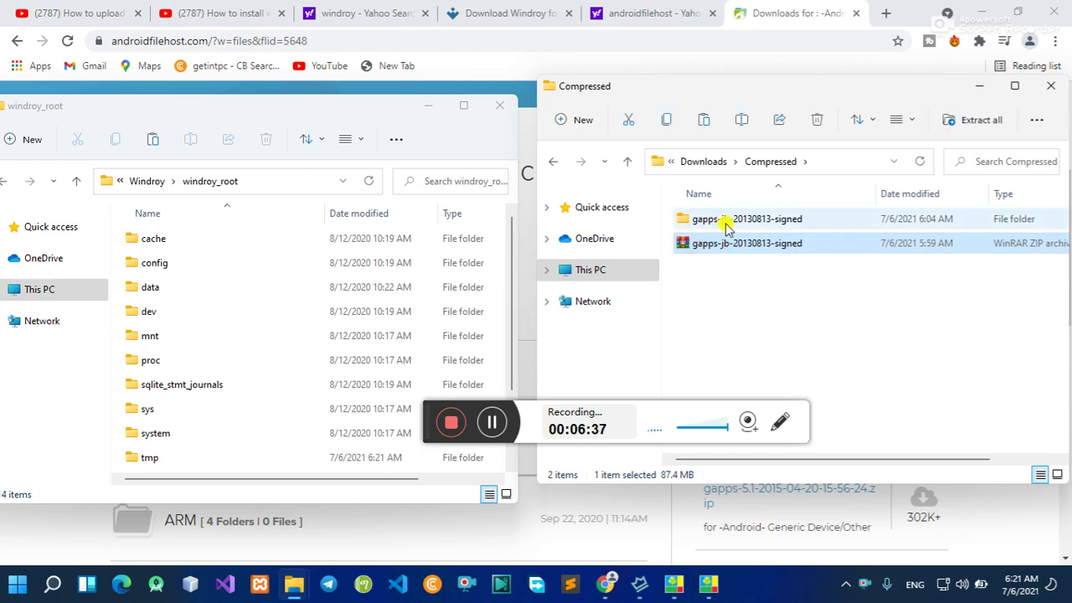
double_click(725, 225)
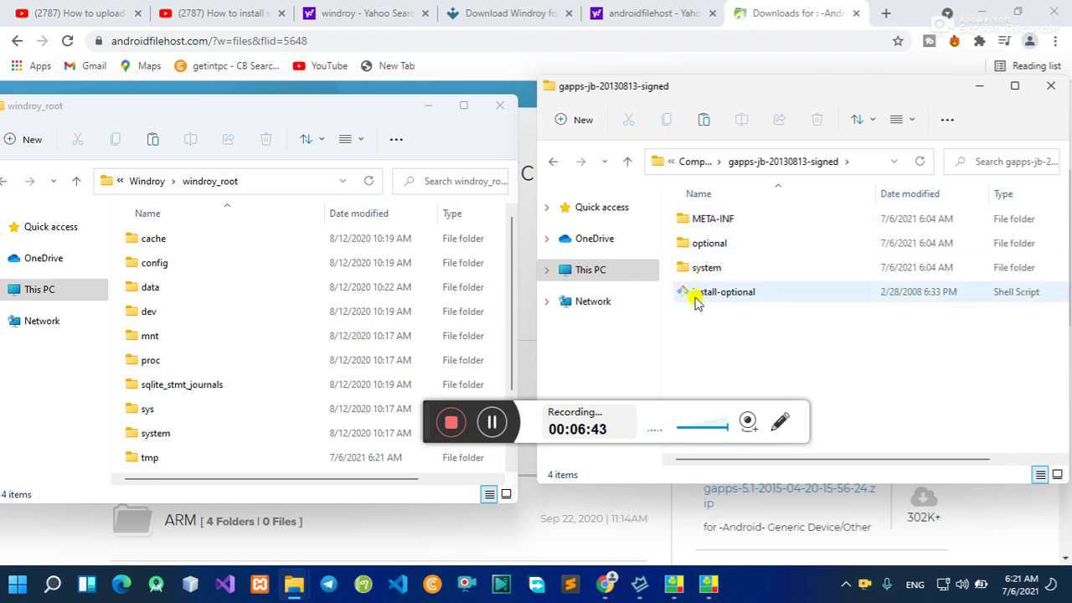
left_click_drag(438, 419, 951, 423)
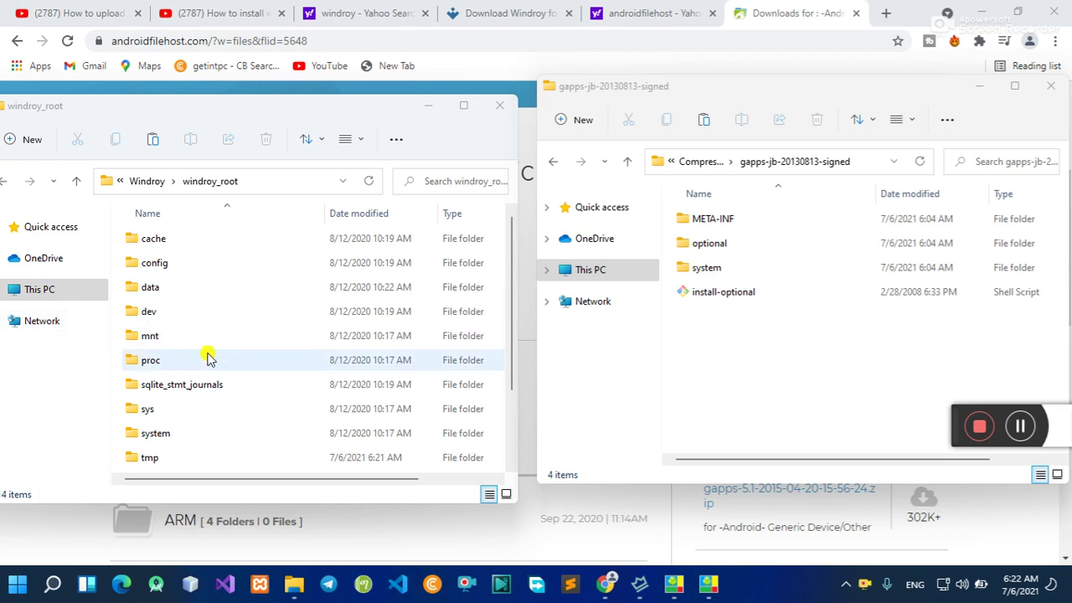
- In the windroy_root window, return to This PC and reopen windroy_root through Local Disk (C:) > Windroy
left_click(42, 291)
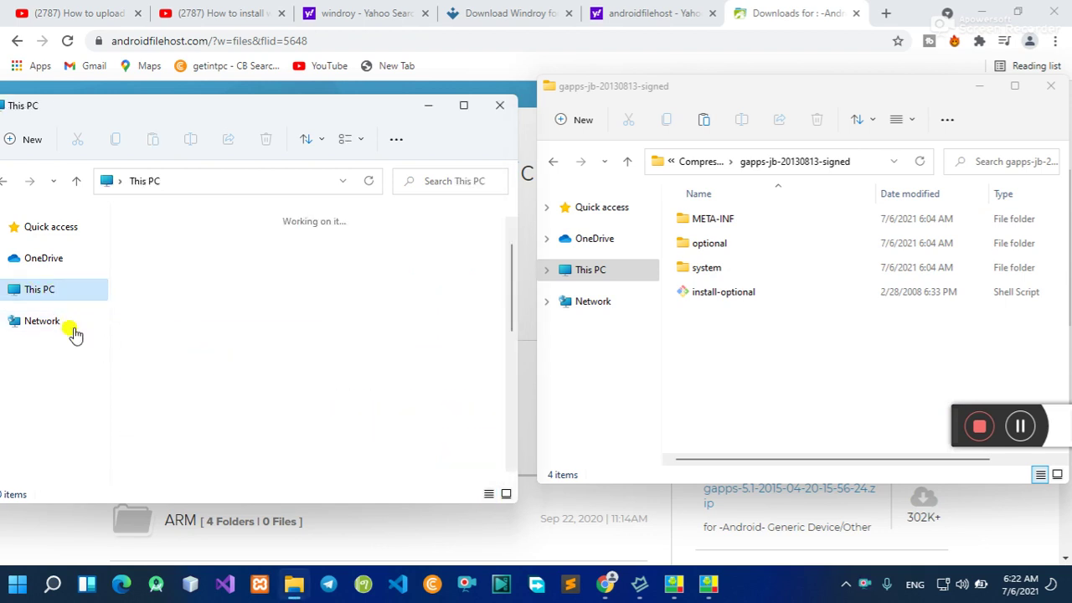
scroll(168, 377, "down", 2)
left_click(174, 403)
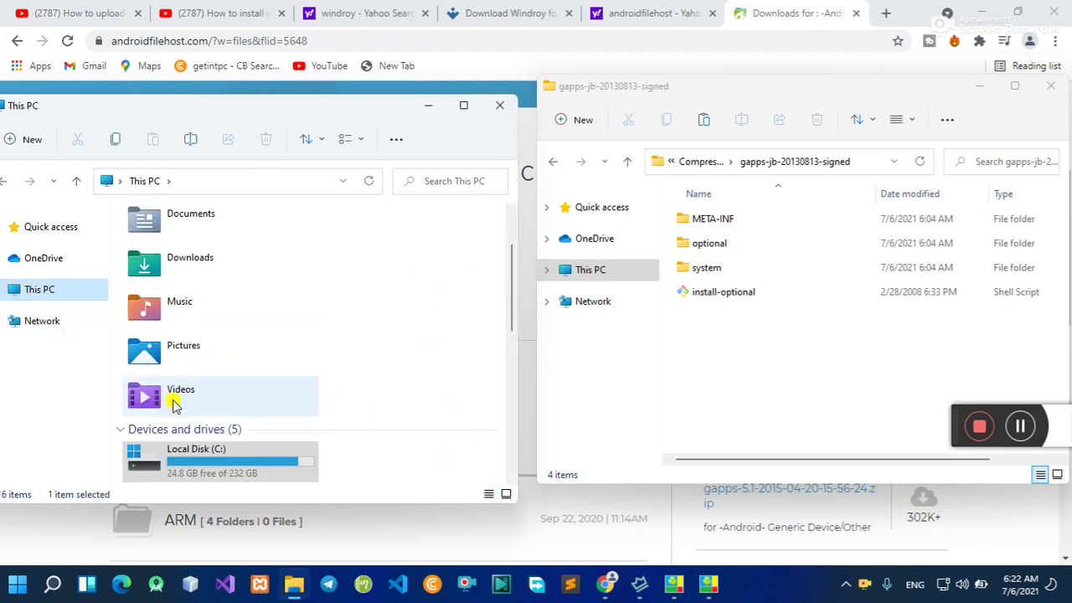
double_click(194, 454)
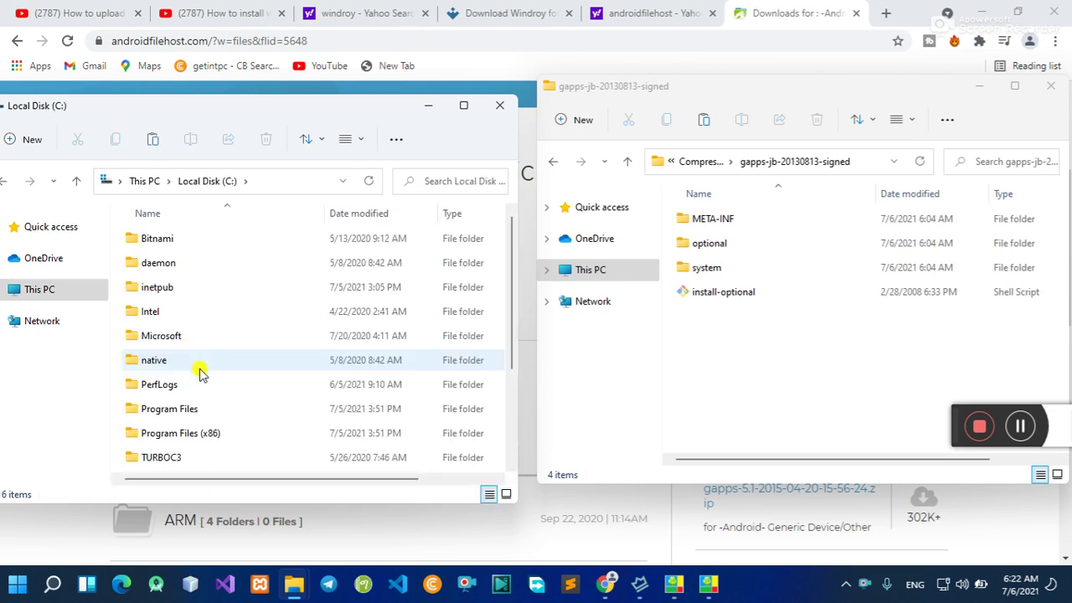
scroll(201, 373, "down", 2)
left_click(166, 414)
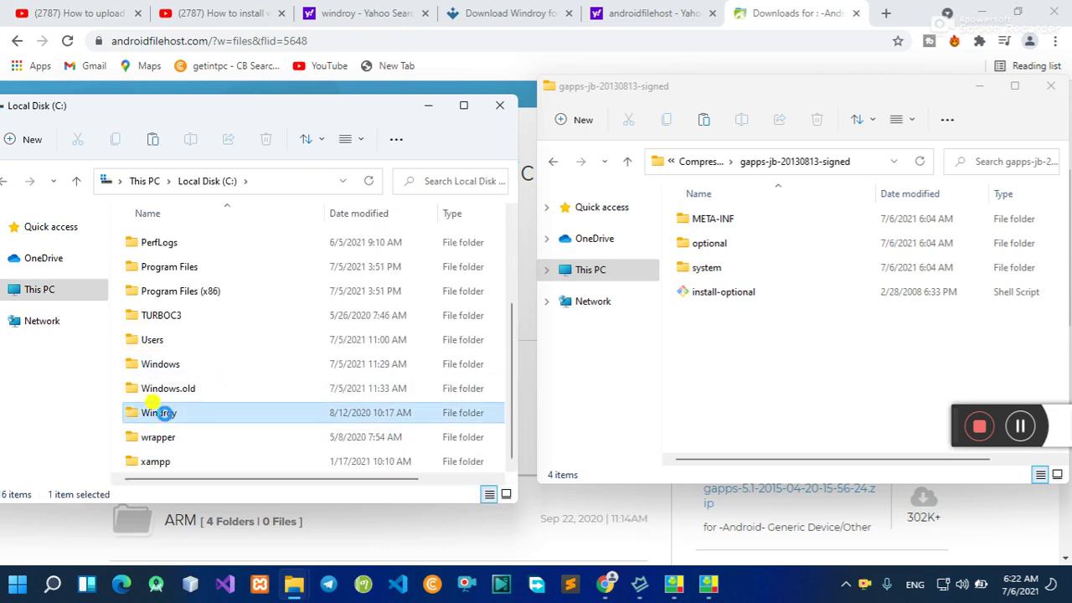
double_click(163, 413)
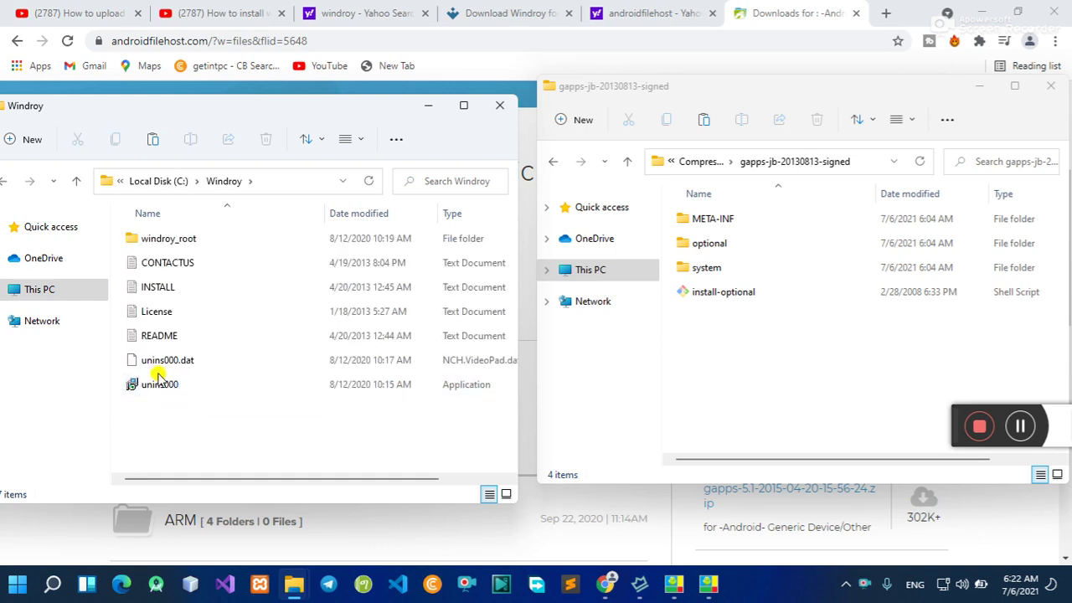
left_click(170, 240)
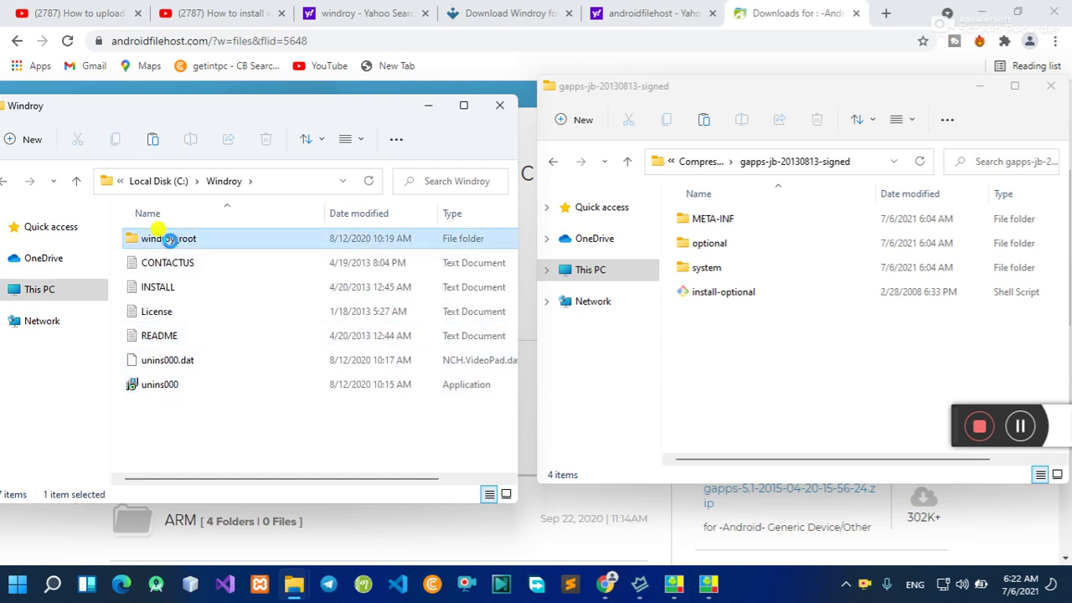
double_click(170, 240)
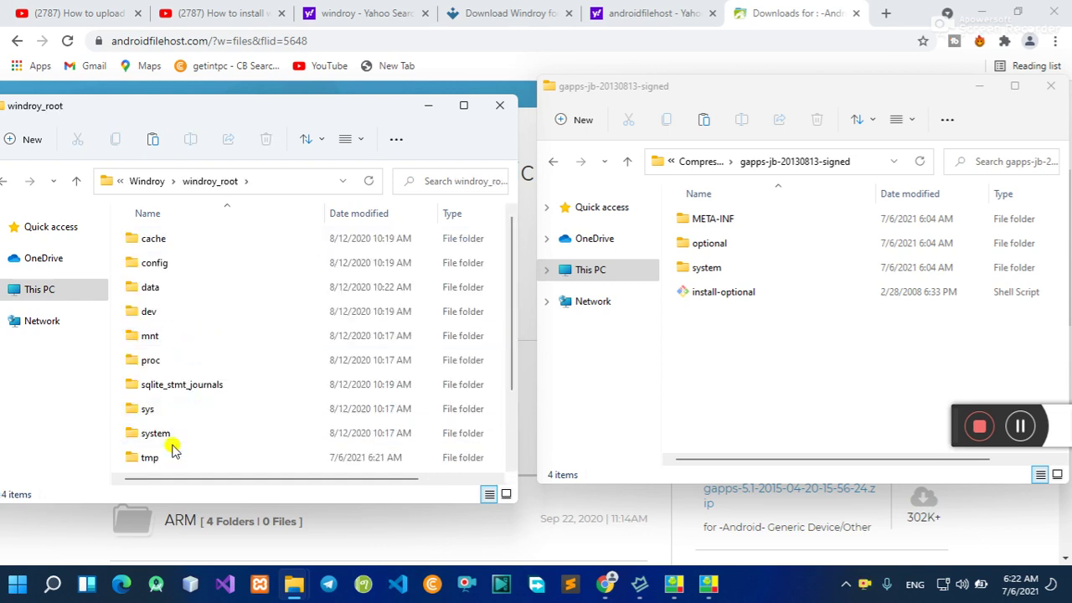
- Open the system folder of the gapps package in one window and the system folder of windroy_root in the other
scroll(163, 435, "down", 1)
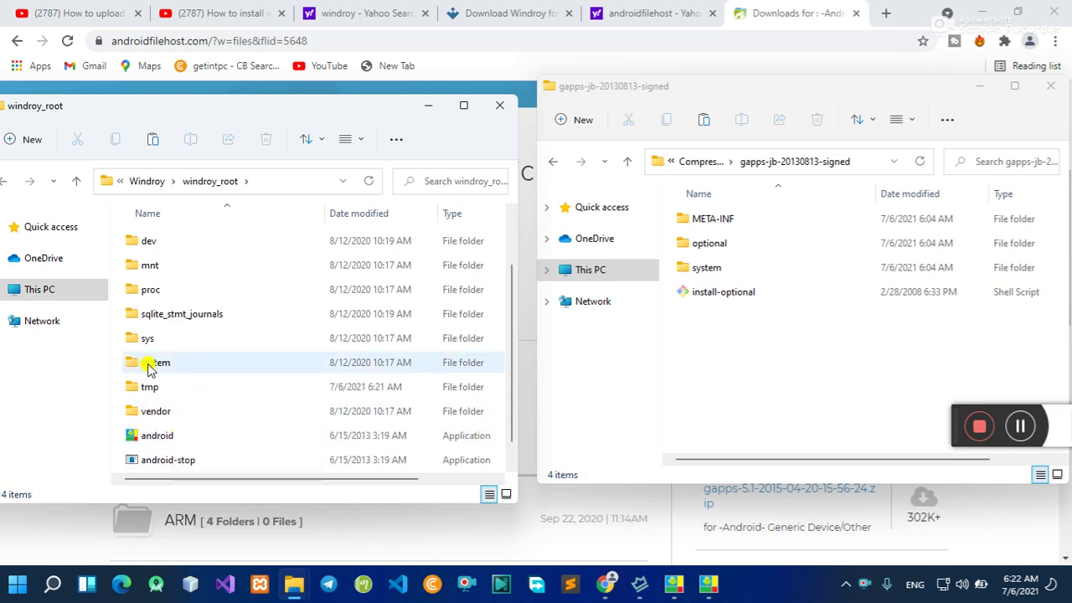
left_click(717, 271)
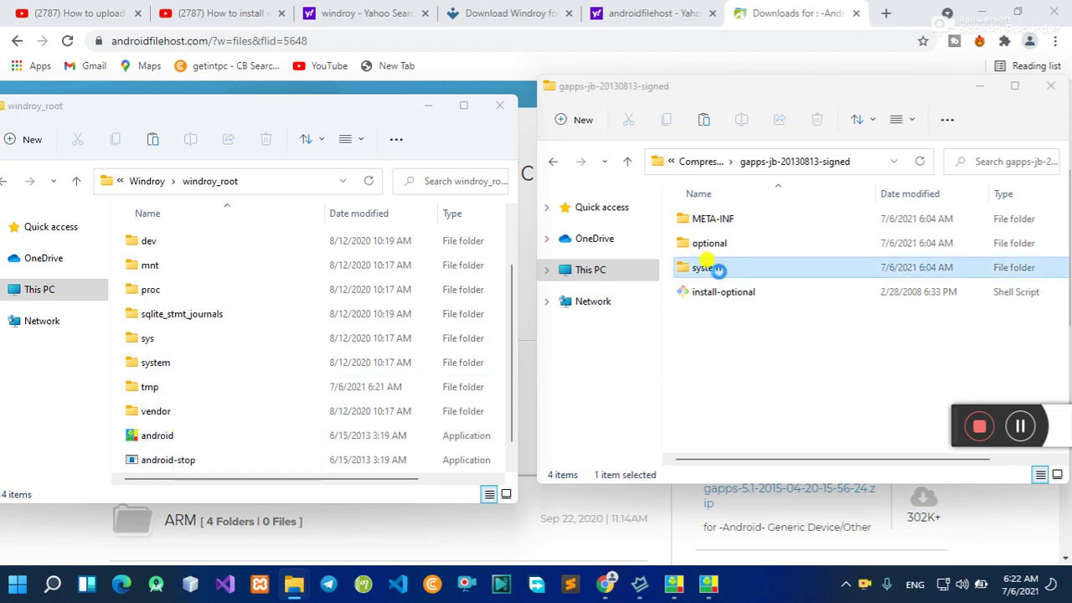
double_click(718, 272)
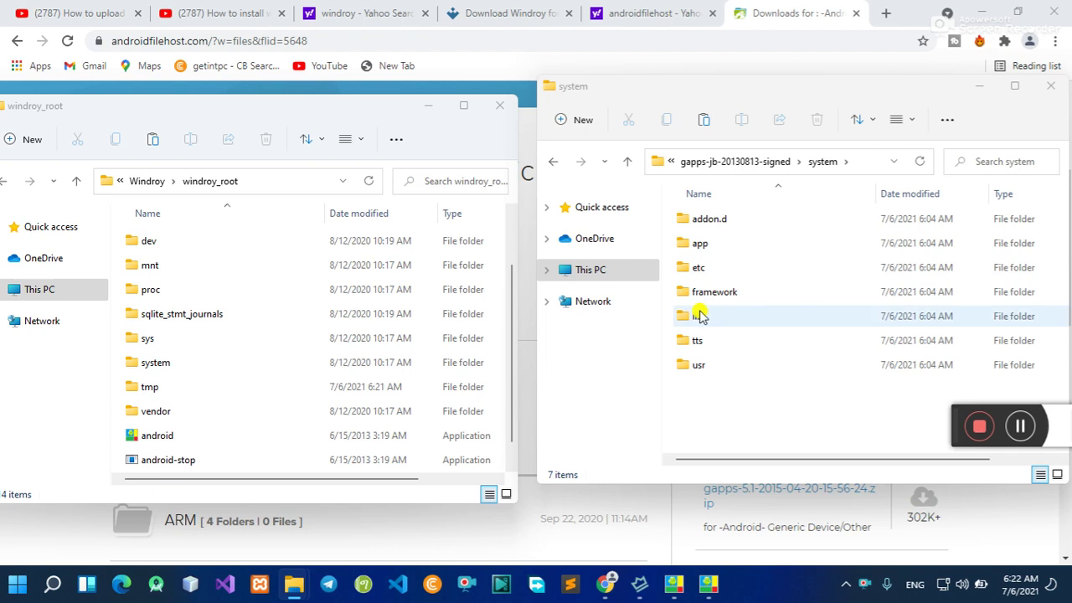
left_click(155, 362)
double_click(160, 365)
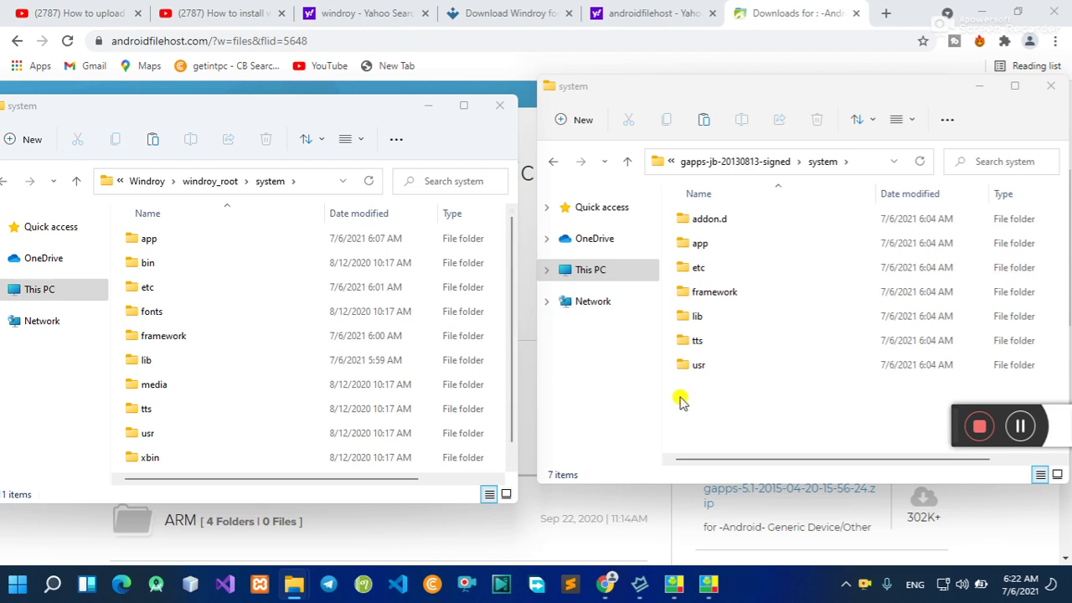
- Open tts > lang_pico in the gapps system folder and select all of its BIN files
left_click(690, 347)
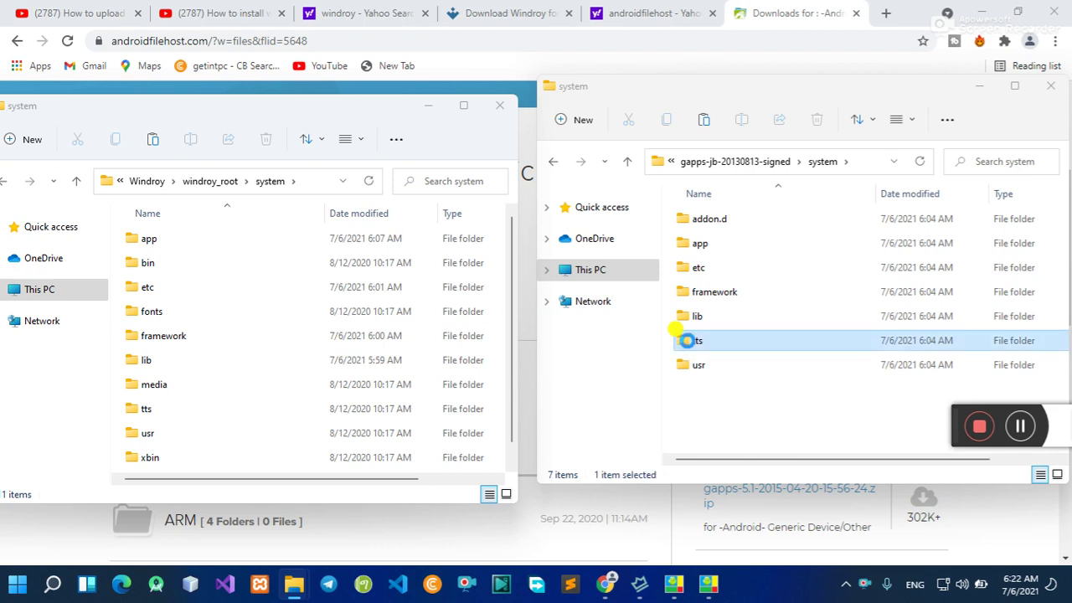
double_click(687, 340)
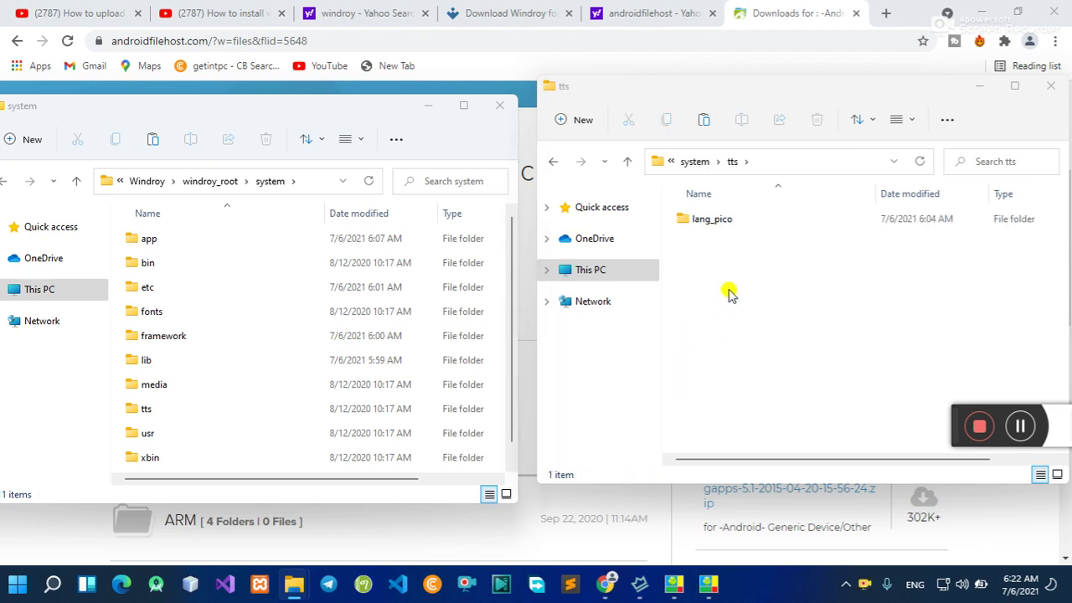
left_click(716, 224)
double_click(716, 225)
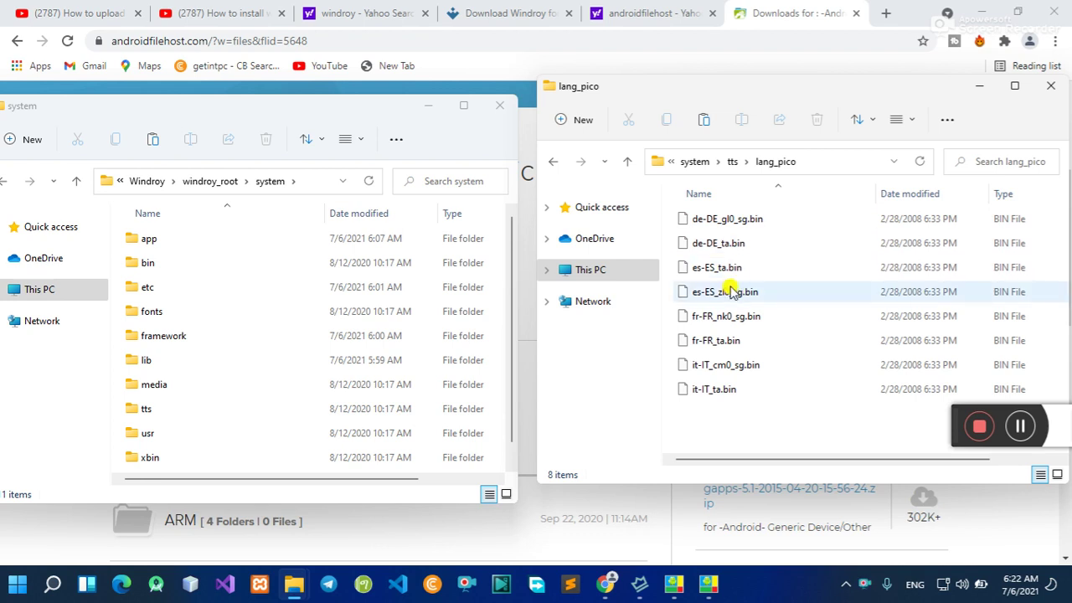
key("ctrl+a")
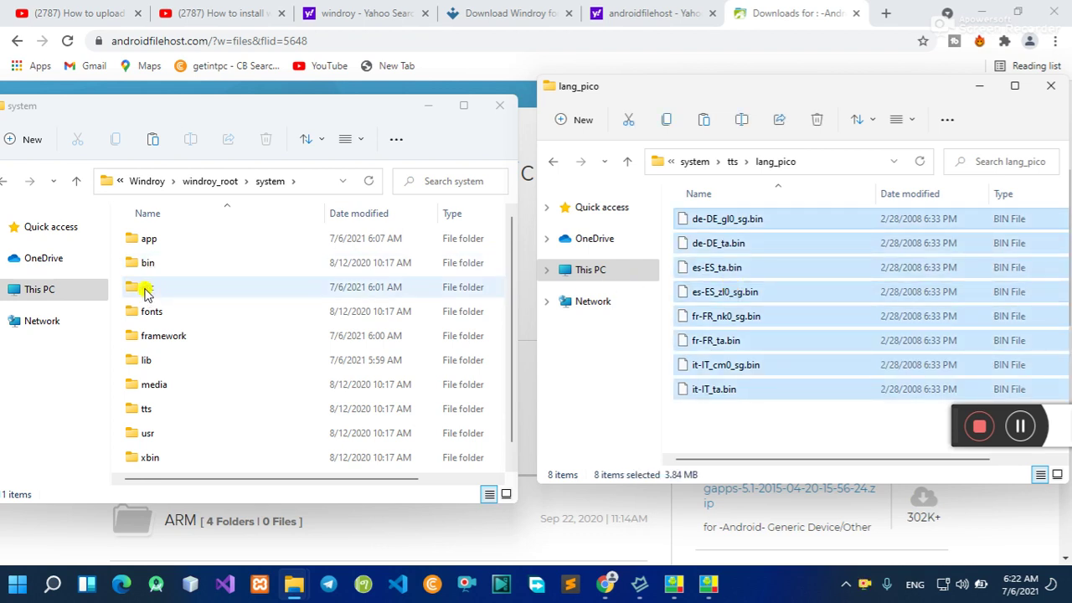
- Open tts > lang_pico in windroy_root's system folder and paste the clipboard files there
left_click(148, 411)
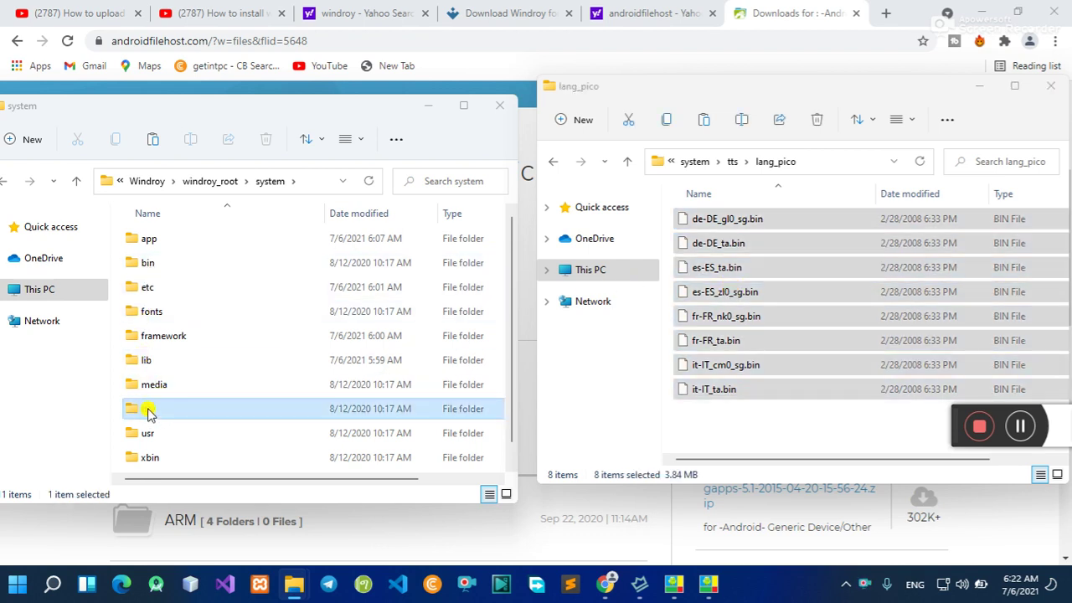
double_click(149, 413)
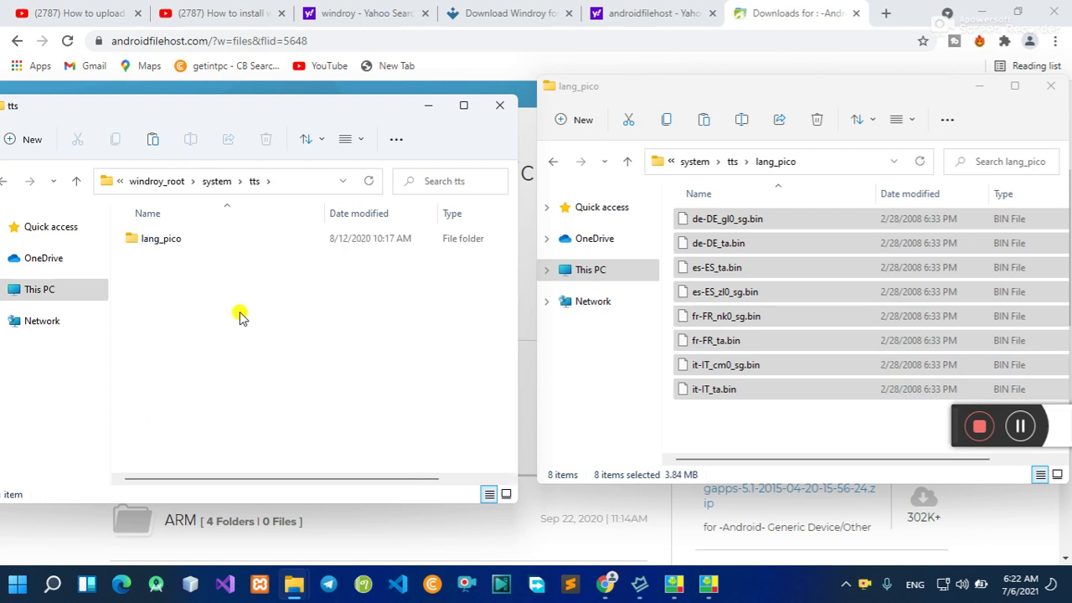
left_click(176, 241)
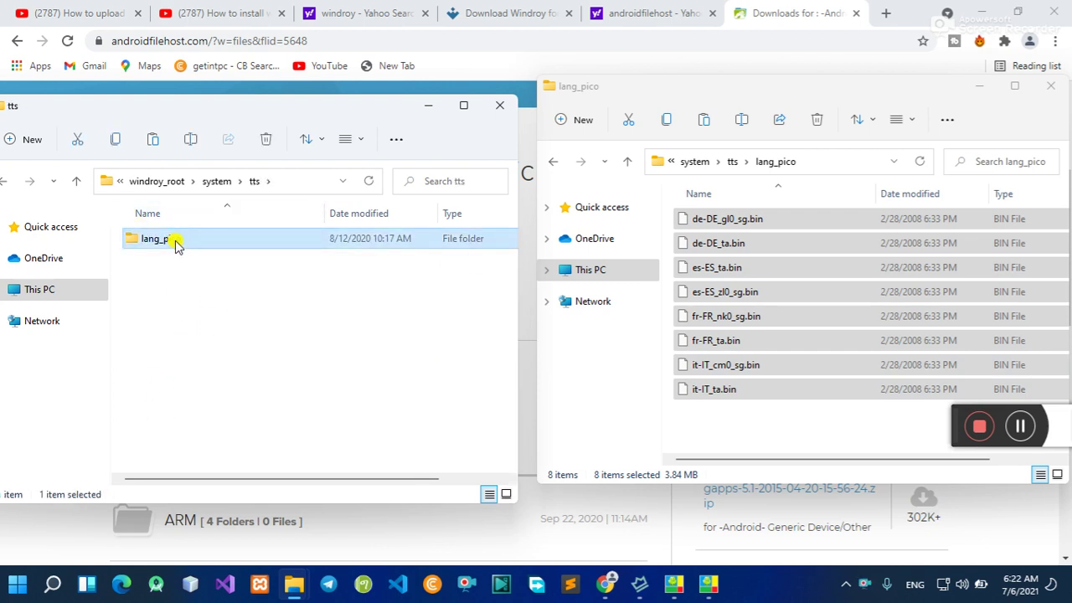
double_click(176, 241)
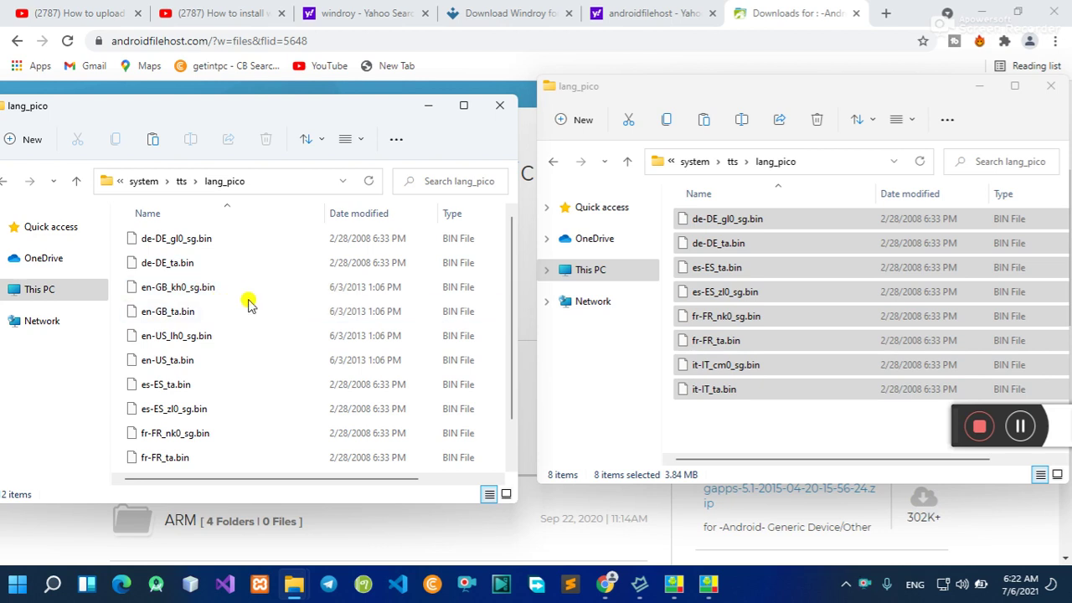
key("ctrl+v")
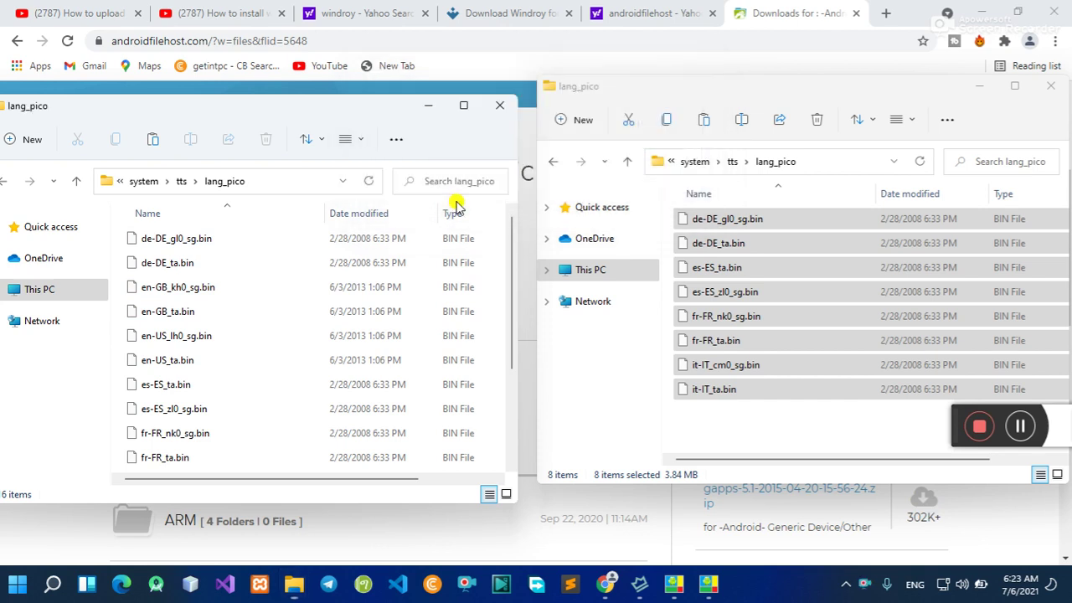
scroll(352, 242, "down", 1)
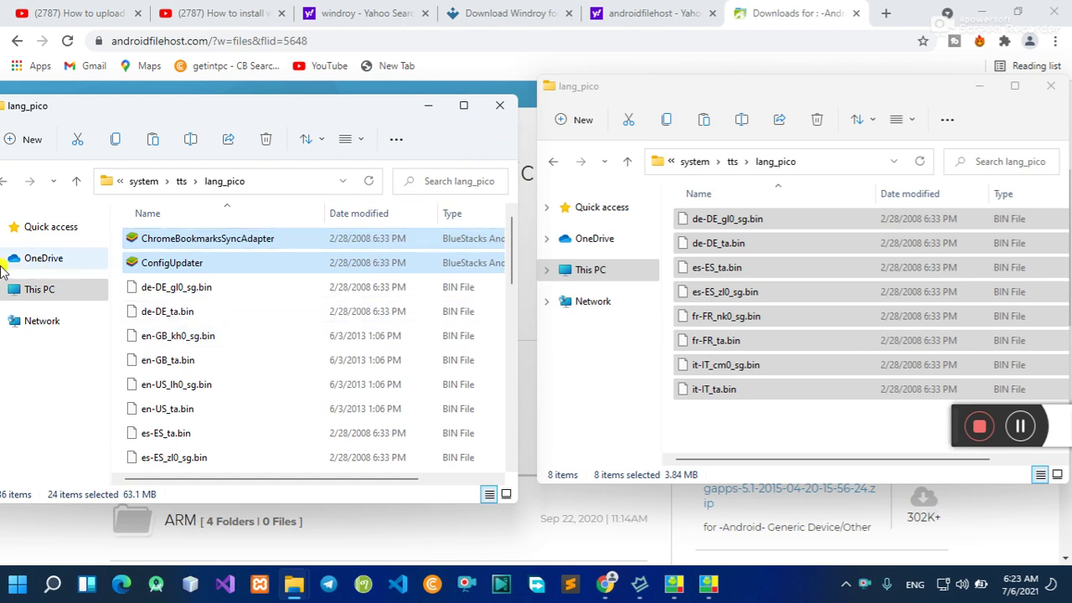
- Go back from lang_pico to the system folder in both the windroy_root and gapps windows
left_click(7, 183)
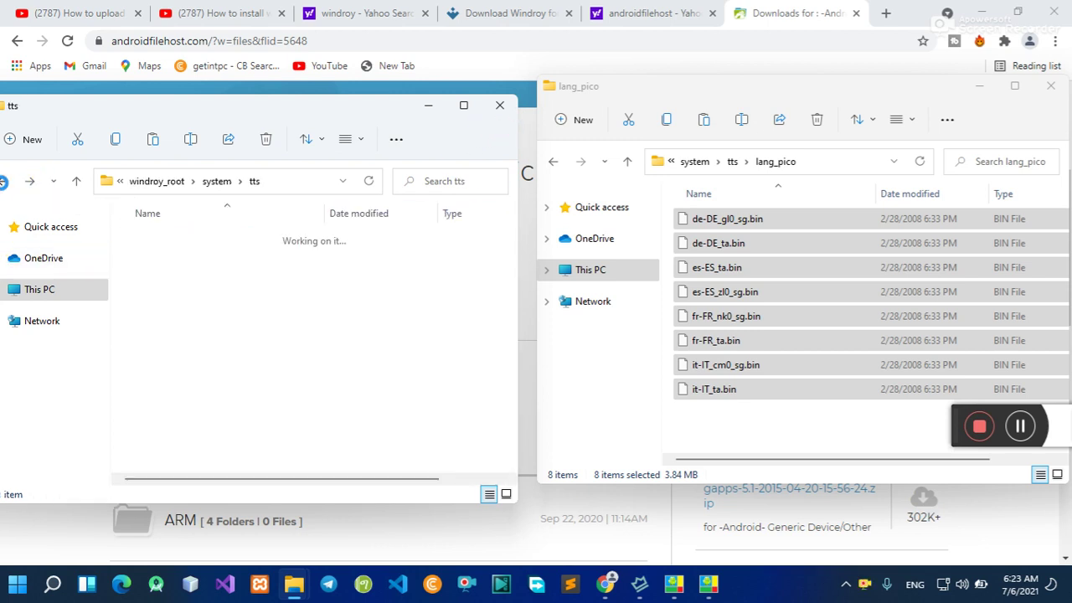
left_click(553, 165)
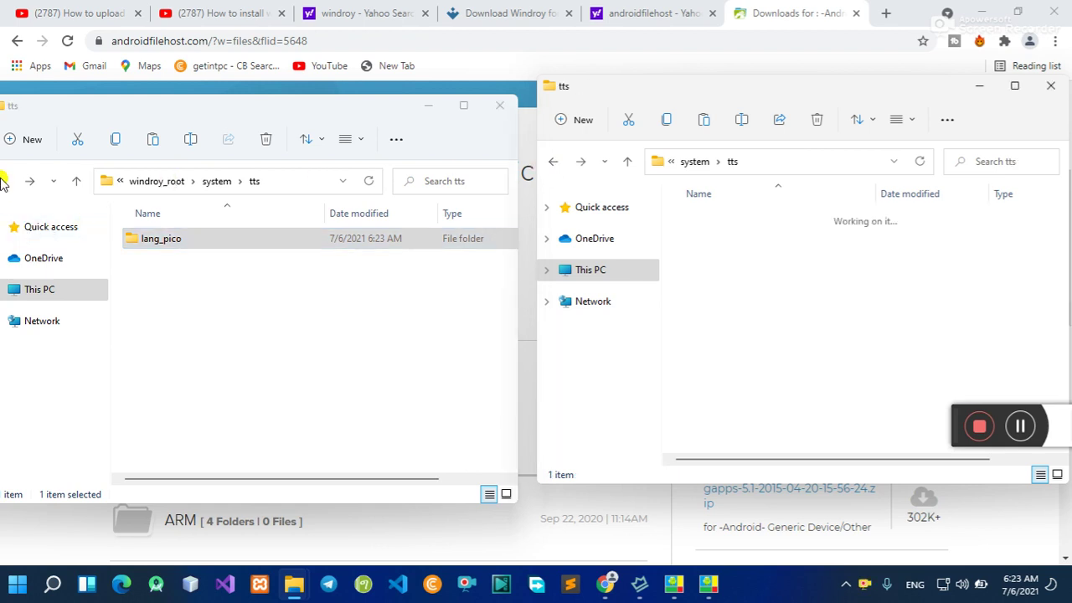
left_click(3, 183)
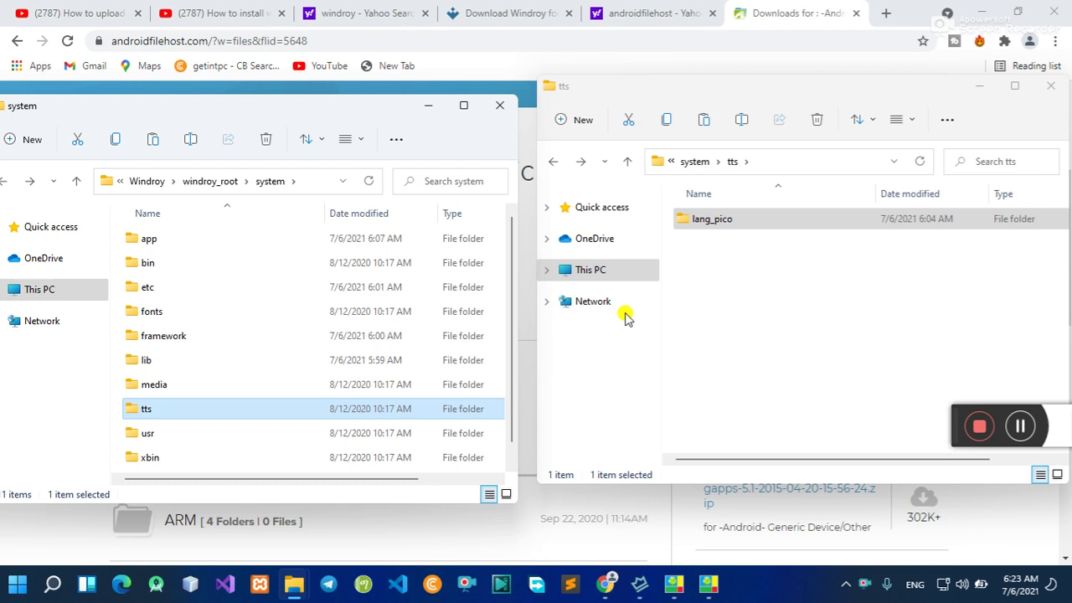
left_click(553, 163)
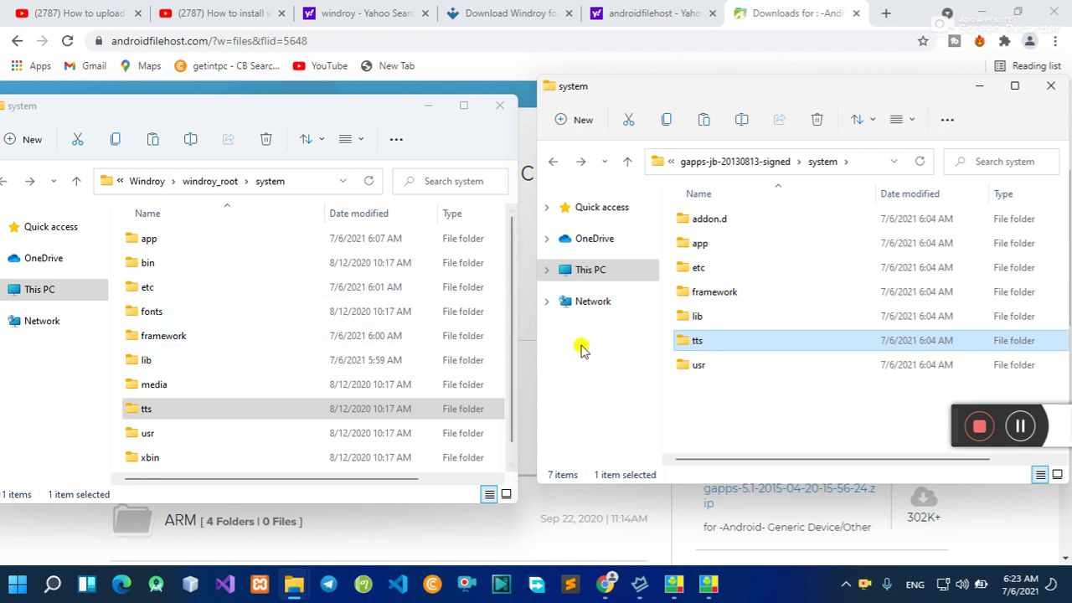
- Open the lib folder in both windows and select all the files in the gapps lib folder
left_click(706, 323)
double_click(706, 323)
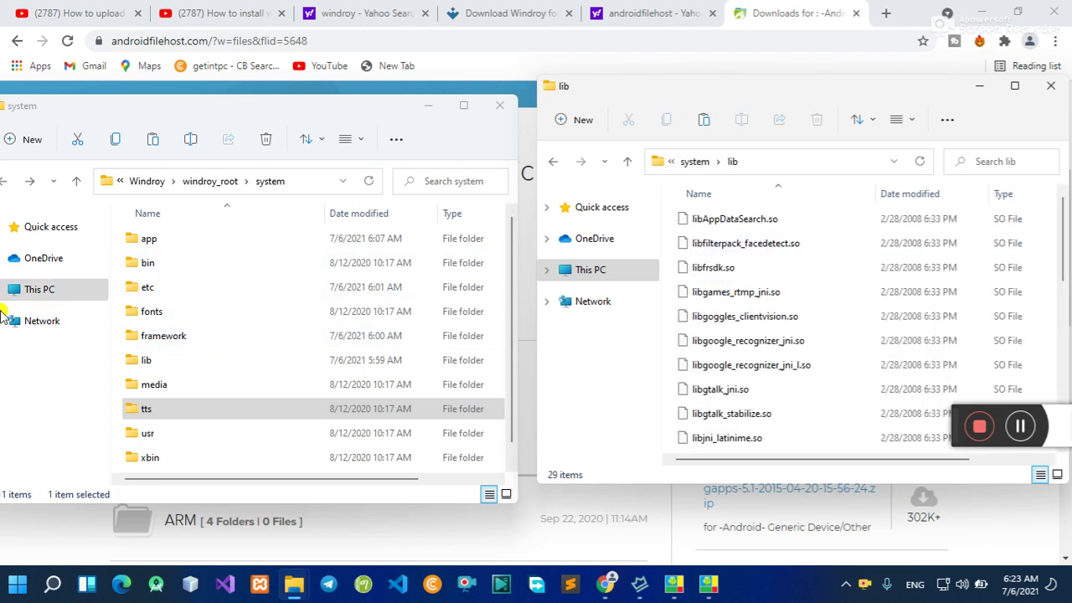
left_click(156, 363)
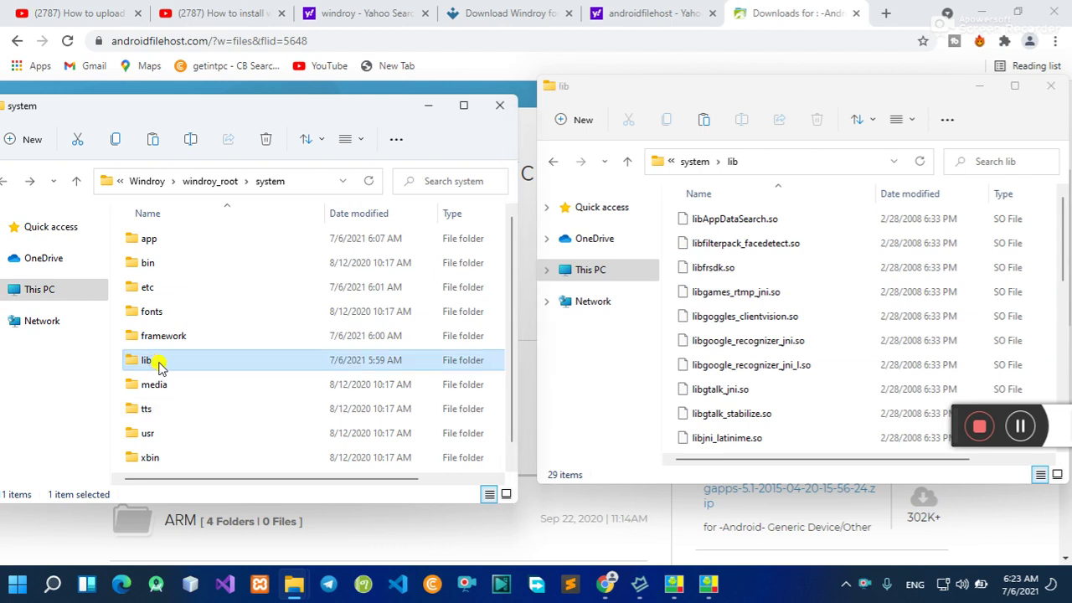
double_click(159, 366)
left_click(757, 353)
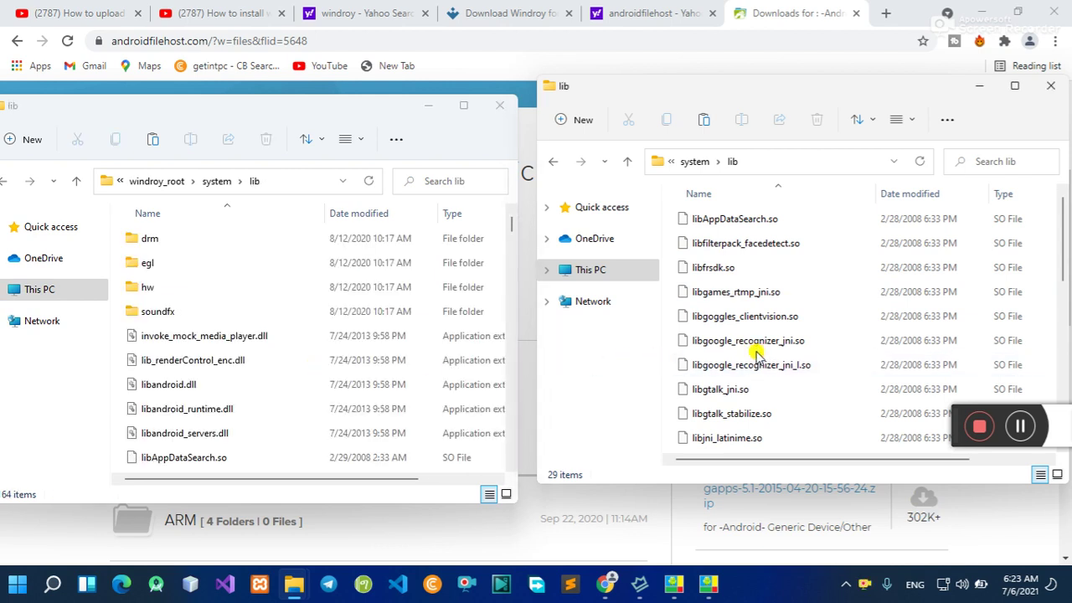
key("ctrl+a")
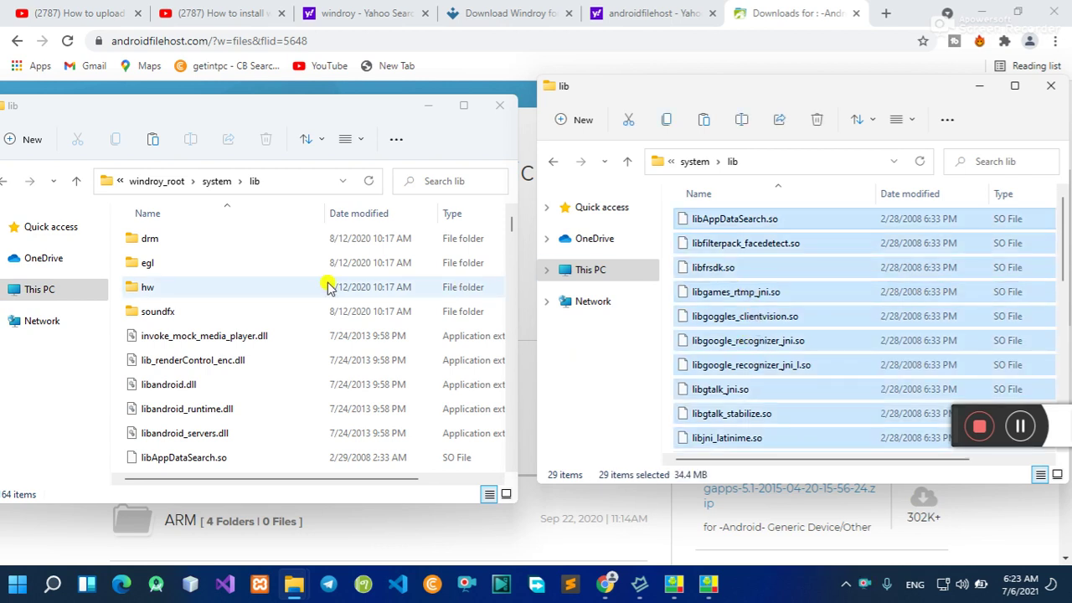
- Leave lib in both windows, reopening system from windroy_root and returning to the gapps system folder
left_click(5, 186)
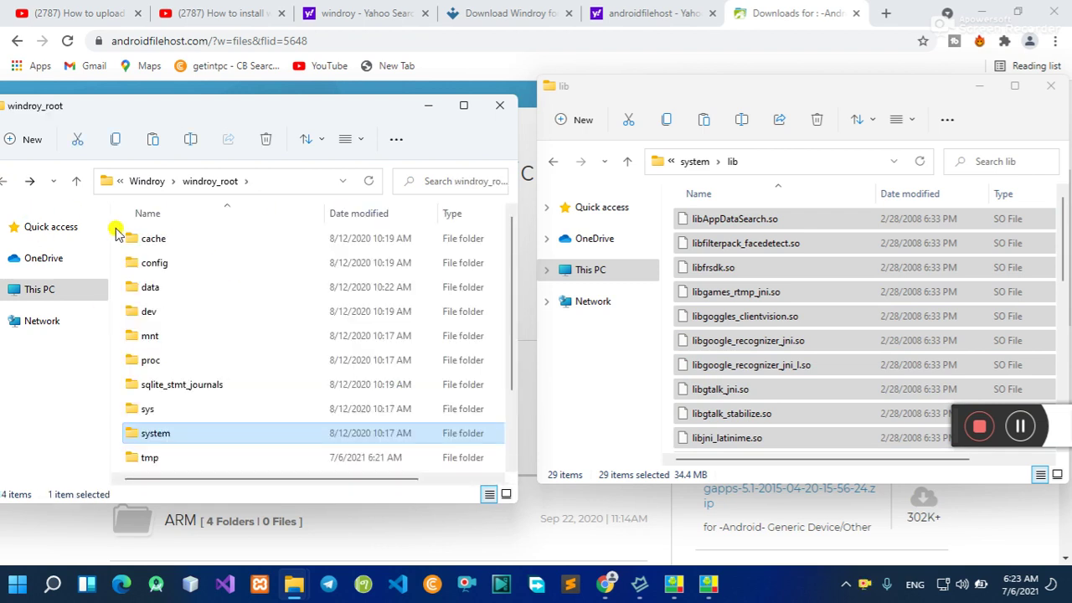
left_click(172, 427)
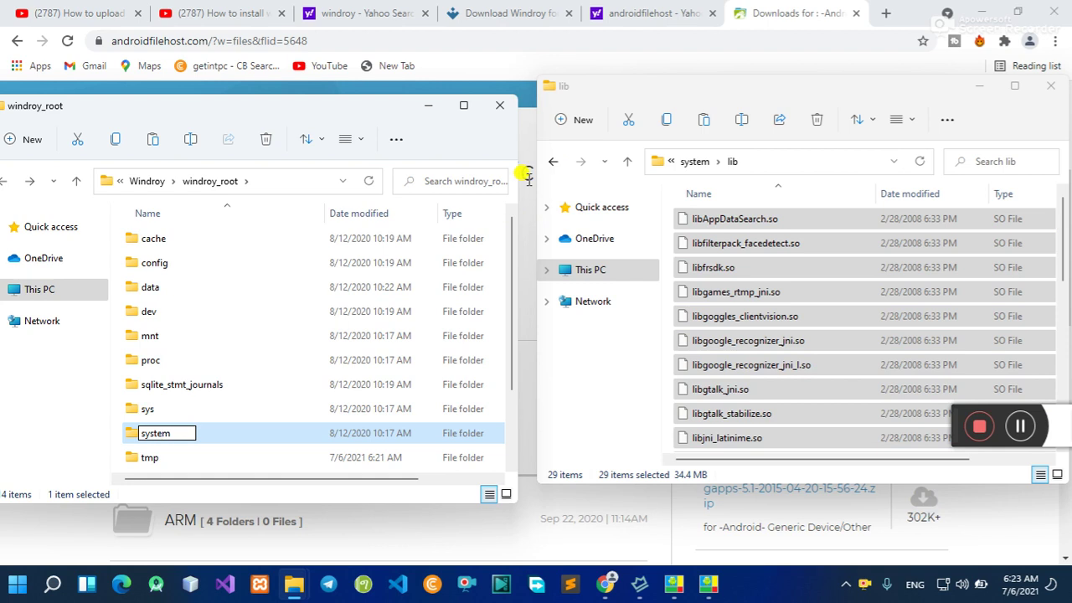
left_click(234, 362)
left_click(172, 439)
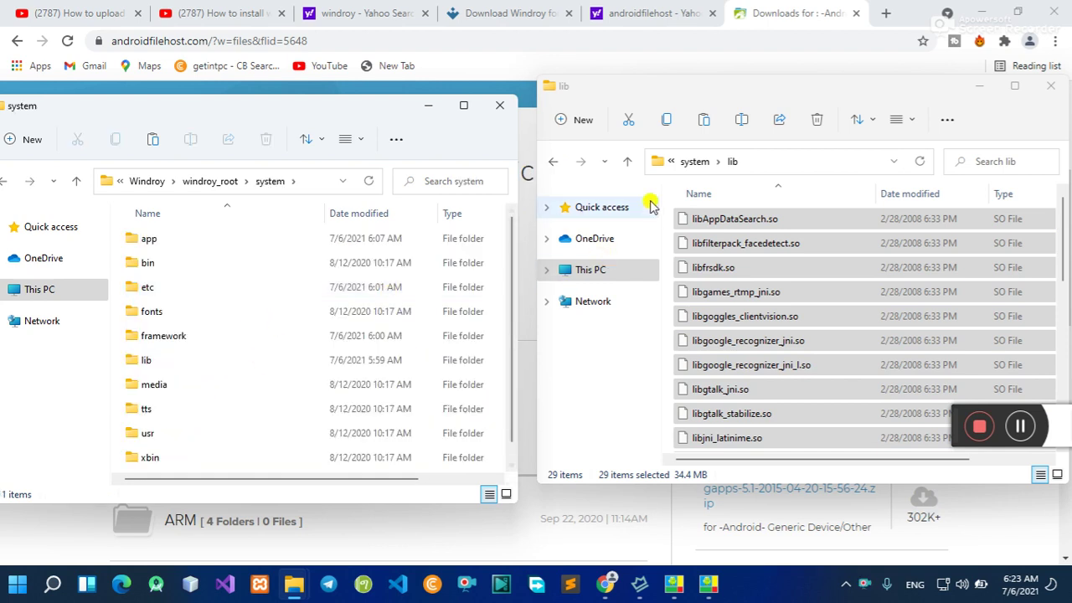
left_click(555, 162)
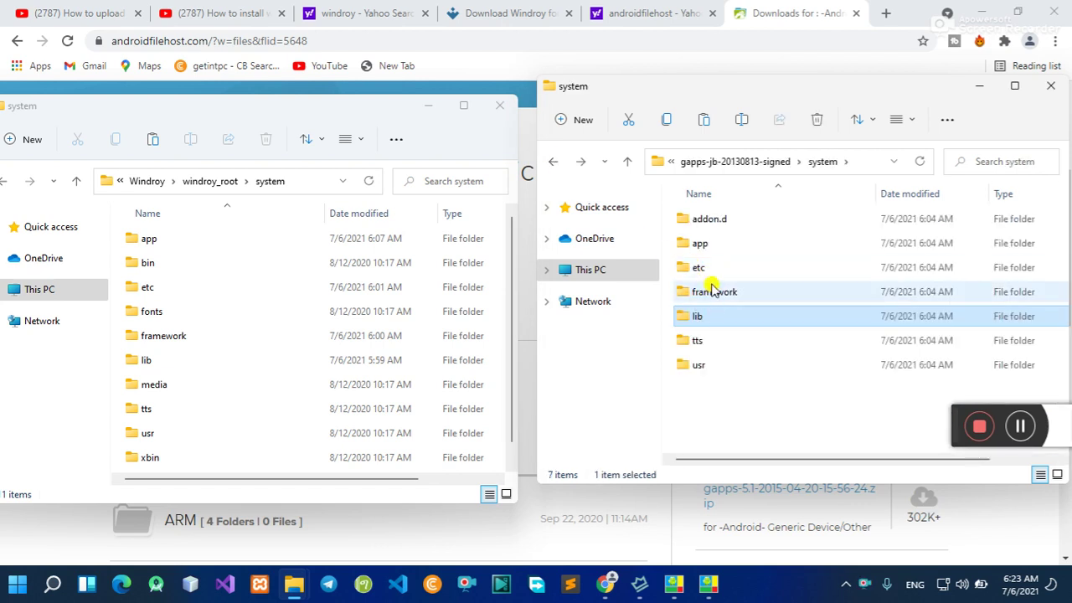
- Open the framework folder of both the gapps package and windroy_root to compare their files
left_click(712, 290)
double_click(713, 289)
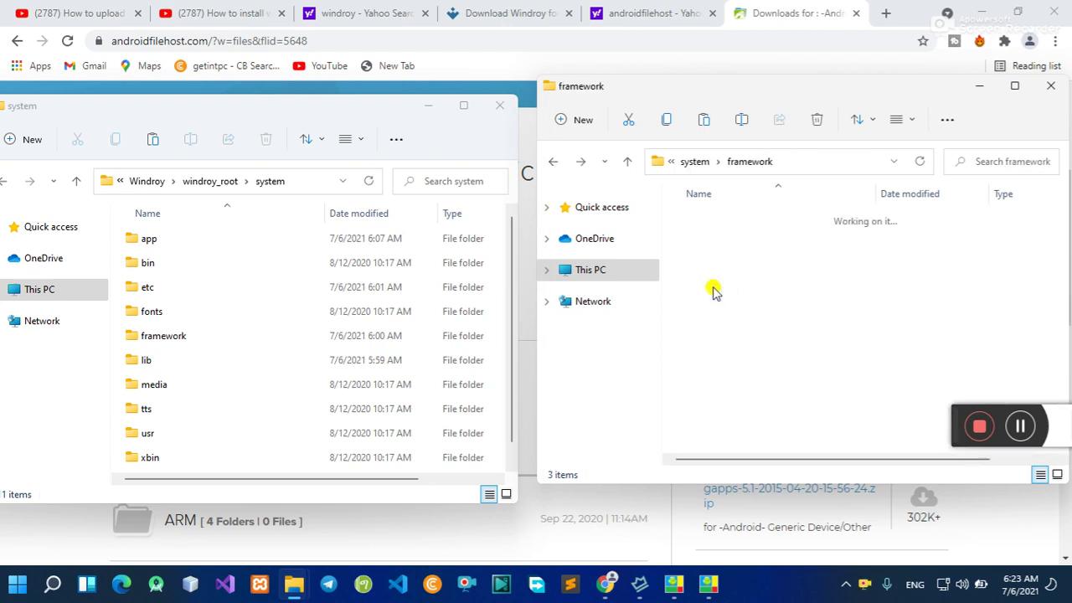
left_click(164, 345)
double_click(165, 345)
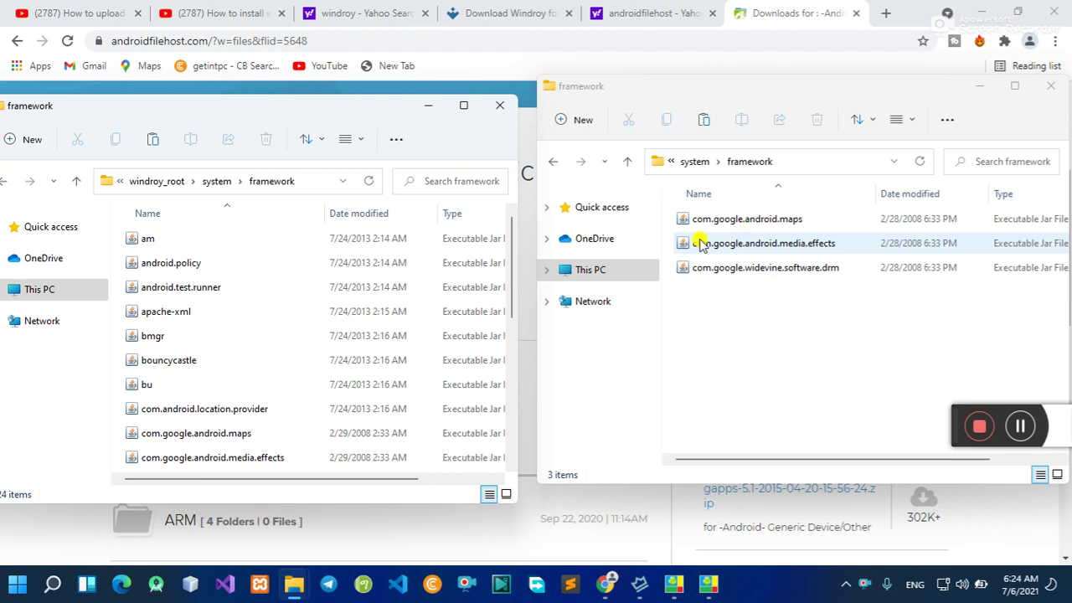
- Leave framework in both windows, reopening system from windroy_root and returning to the gapps system folder
left_click(7, 186)
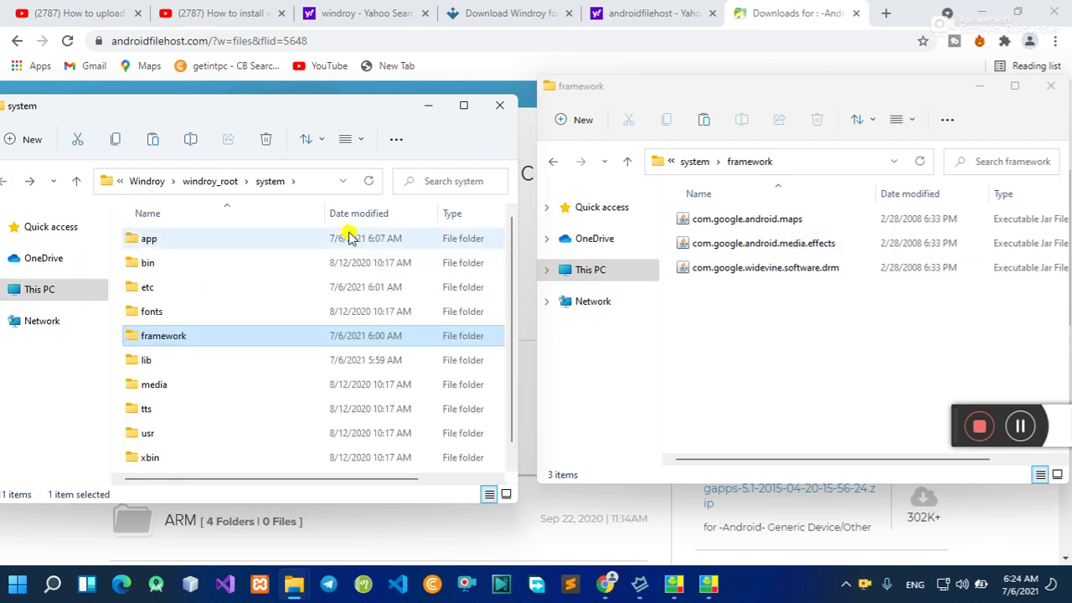
left_click(5, 183)
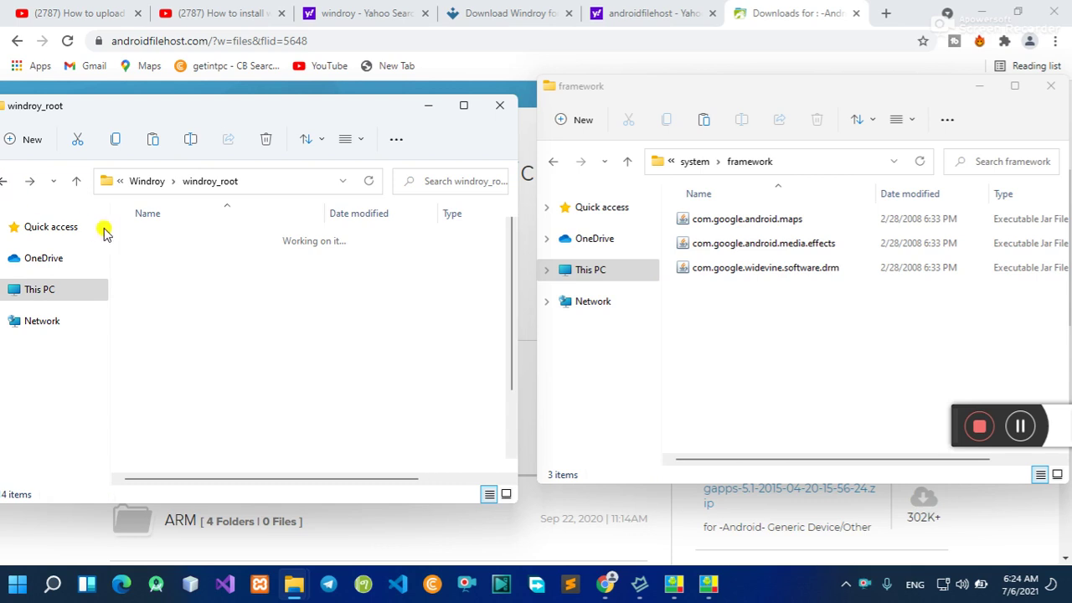
left_click(166, 431)
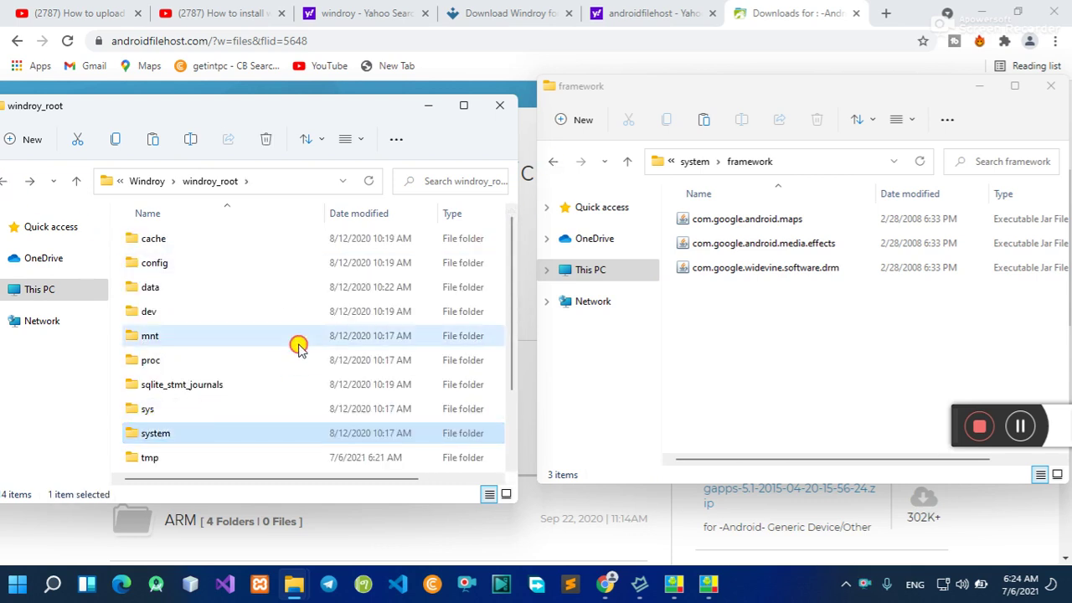
left_click(299, 339)
left_click(165, 433)
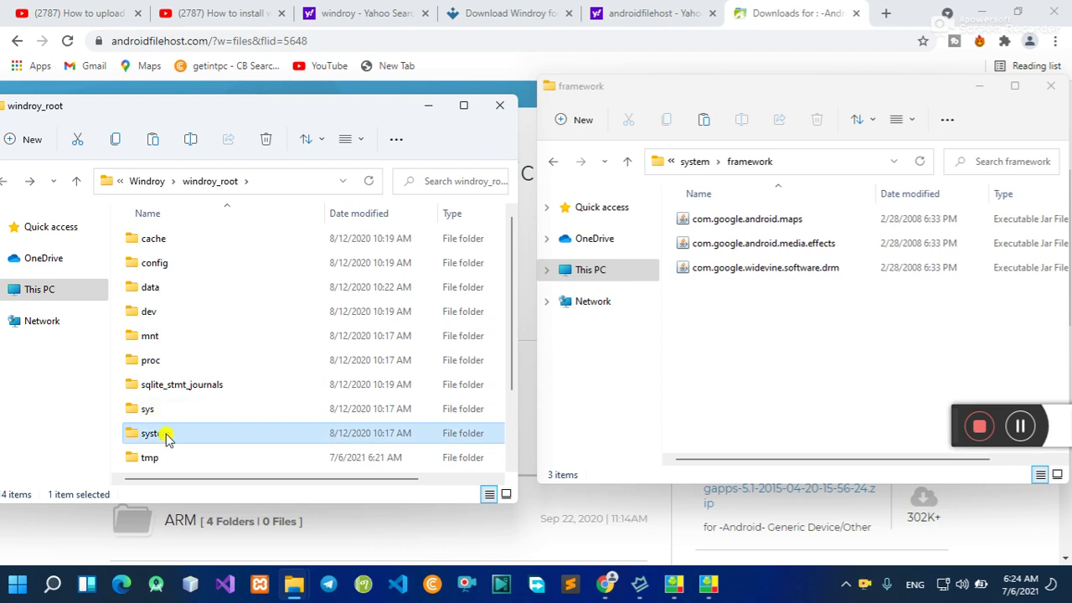
double_click(166, 433)
left_click(557, 163)
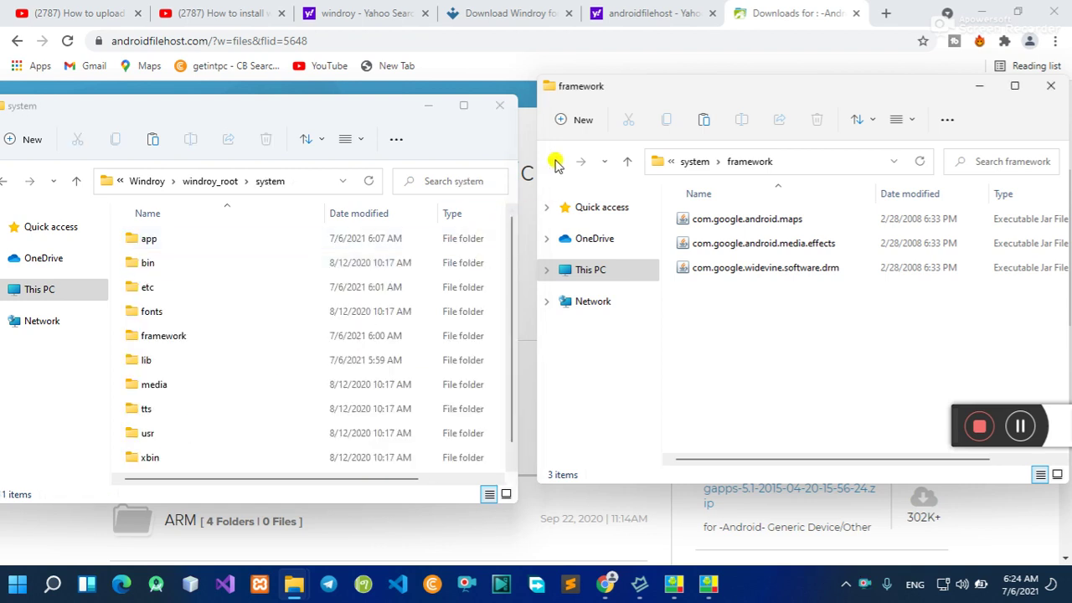
left_click(555, 162)
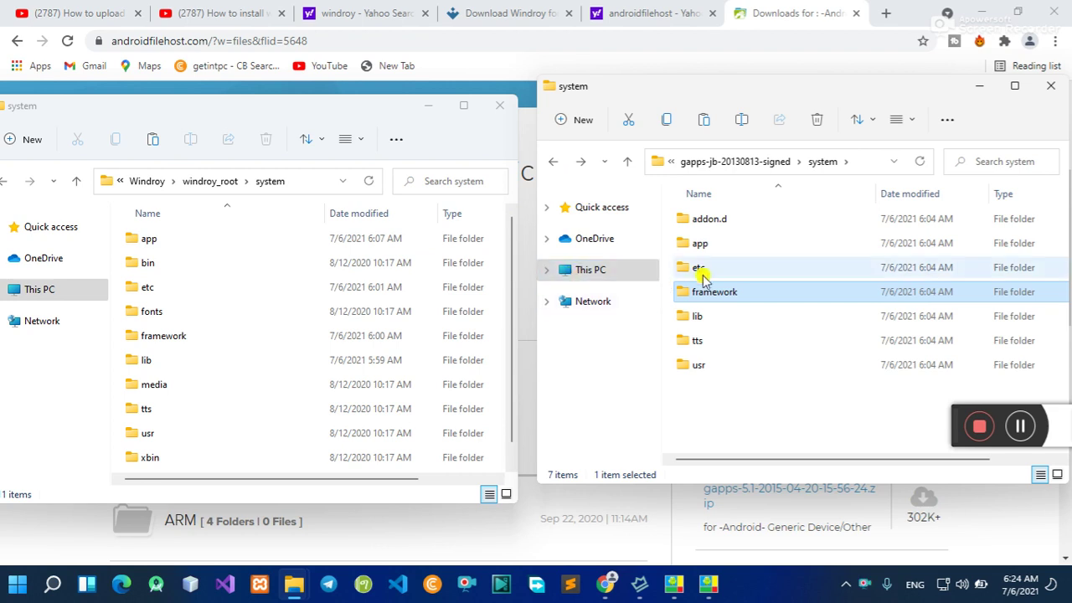
- Open etc > permissions in both system folders to compare the XML files
left_click(702, 268)
double_click(704, 274)
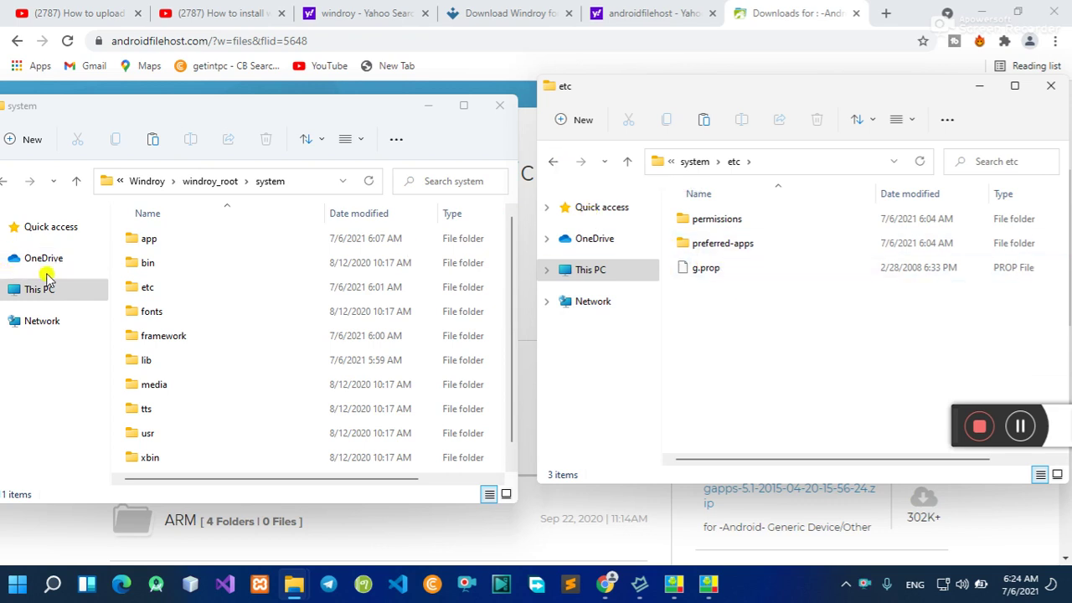
double_click(155, 293)
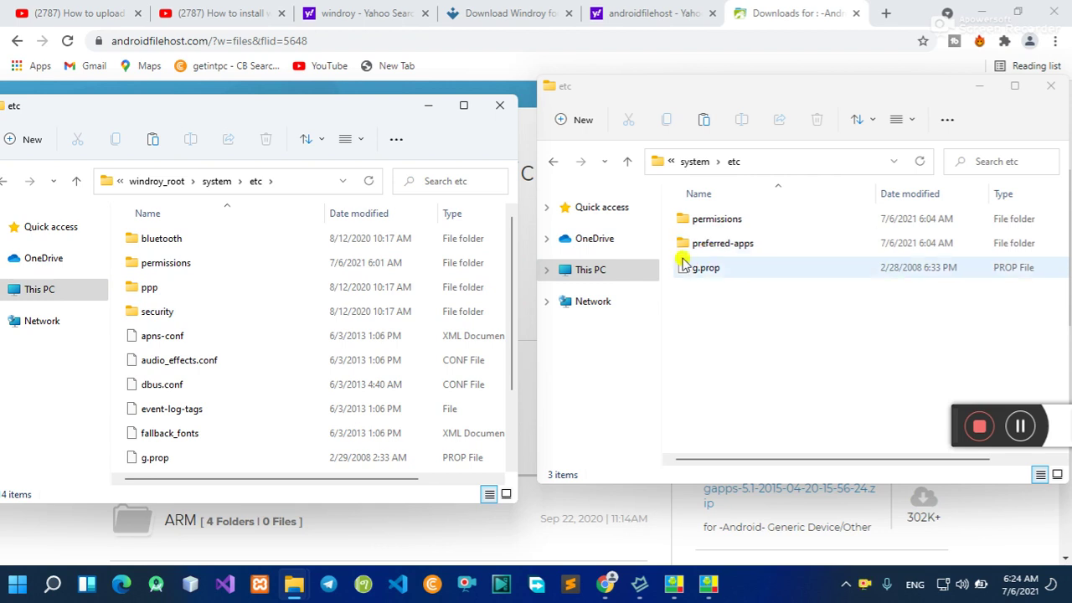
double_click(175, 263)
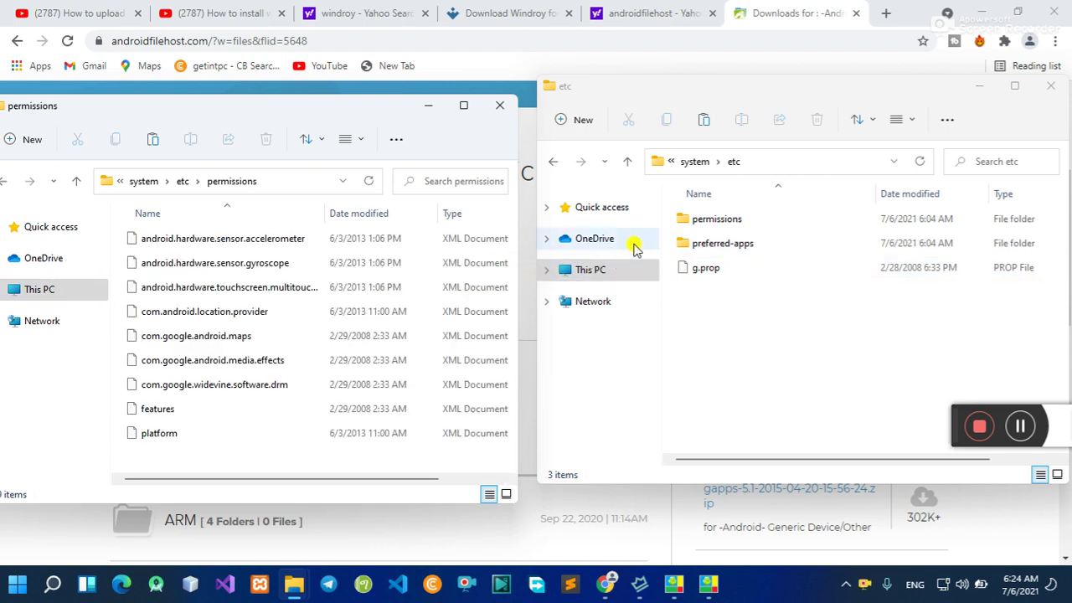
left_click(710, 223)
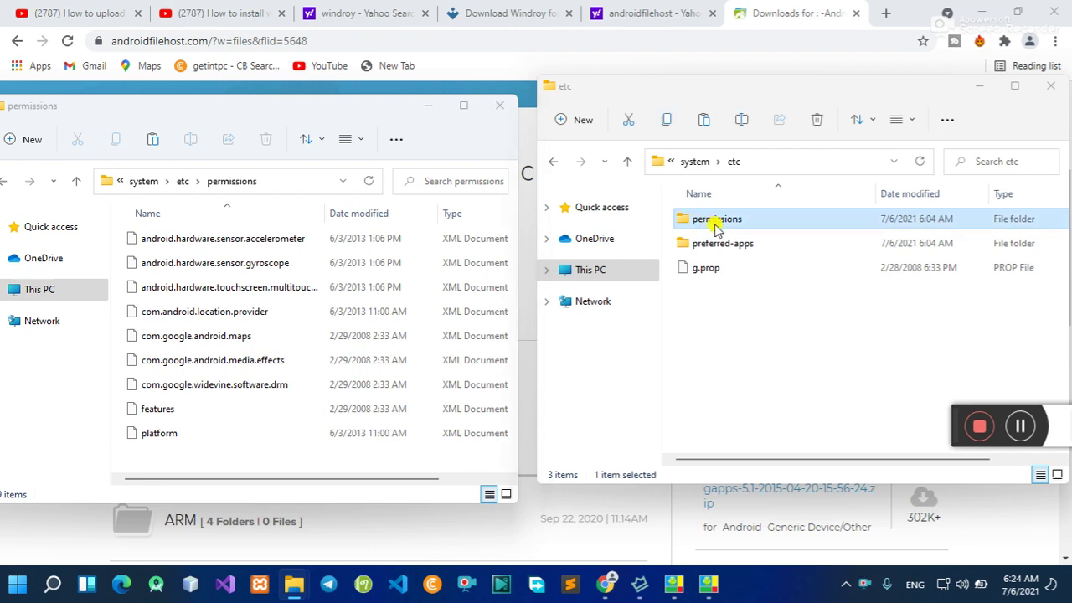
double_click(712, 224)
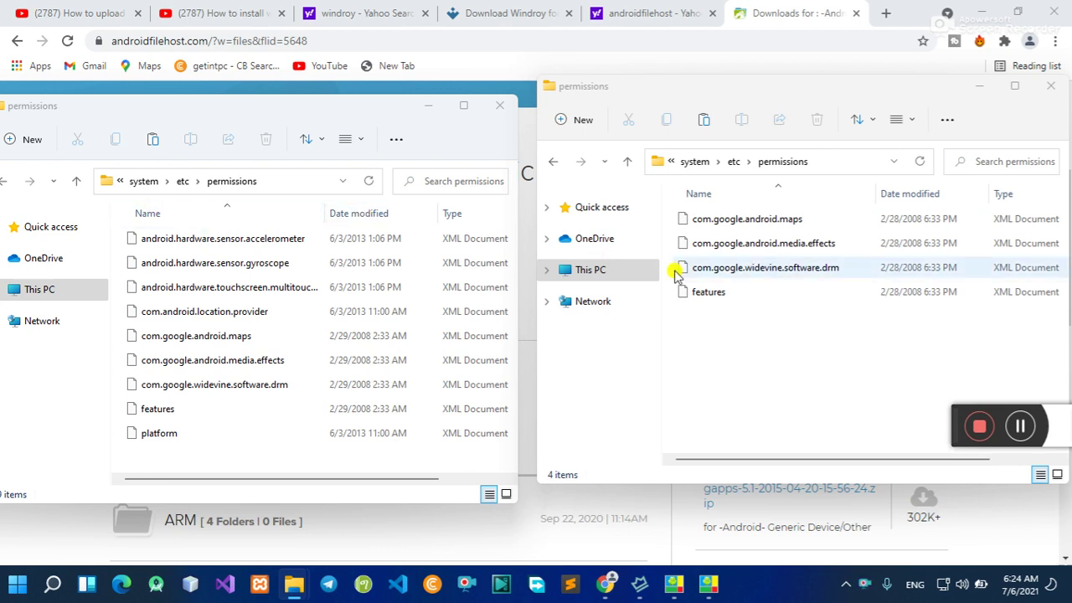
- Select all XML files in the gapps permissions folder, and go back to the system folder in both windows
left_click(794, 327)
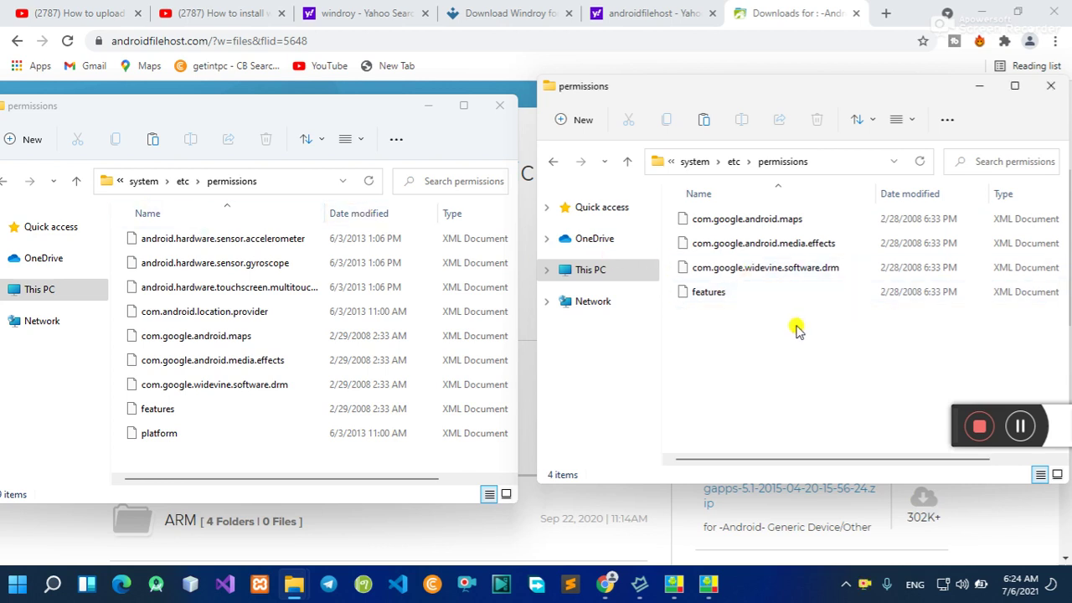
key("ctrl+a")
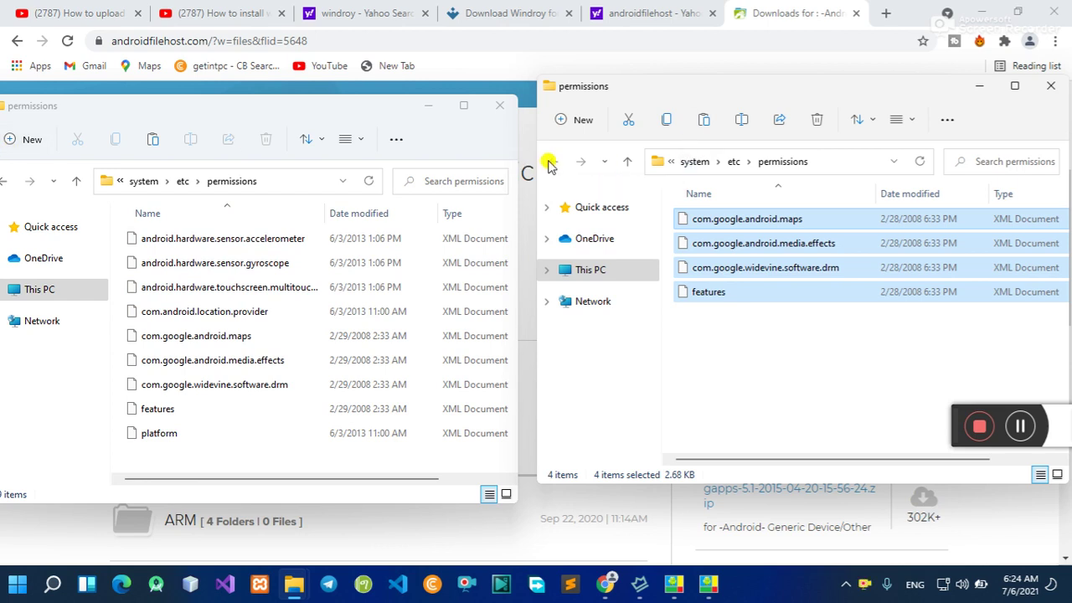
left_click(551, 163)
left_click(4, 181)
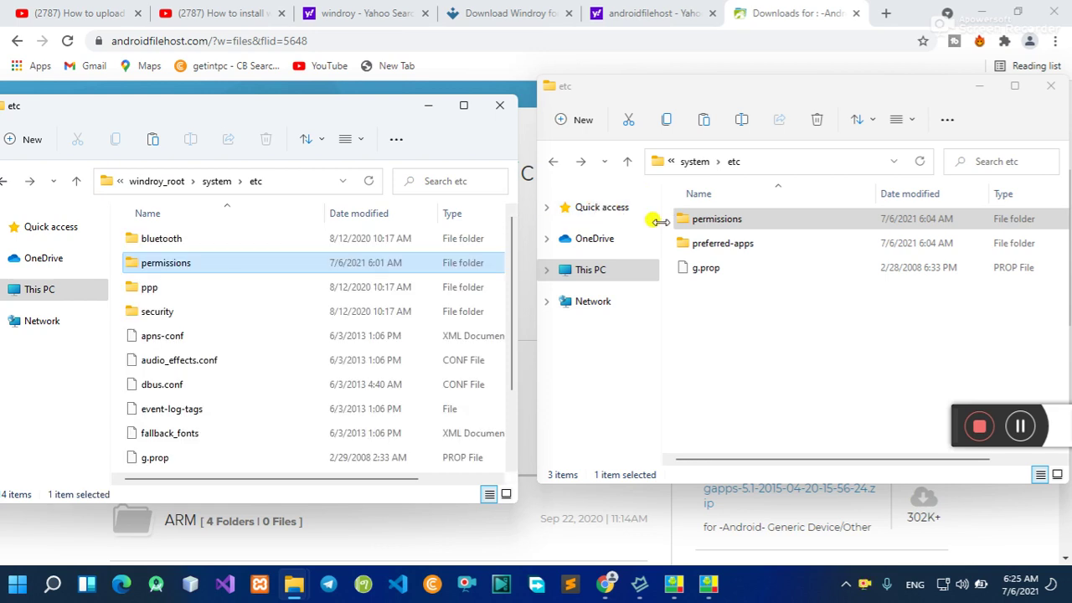
left_click(553, 162)
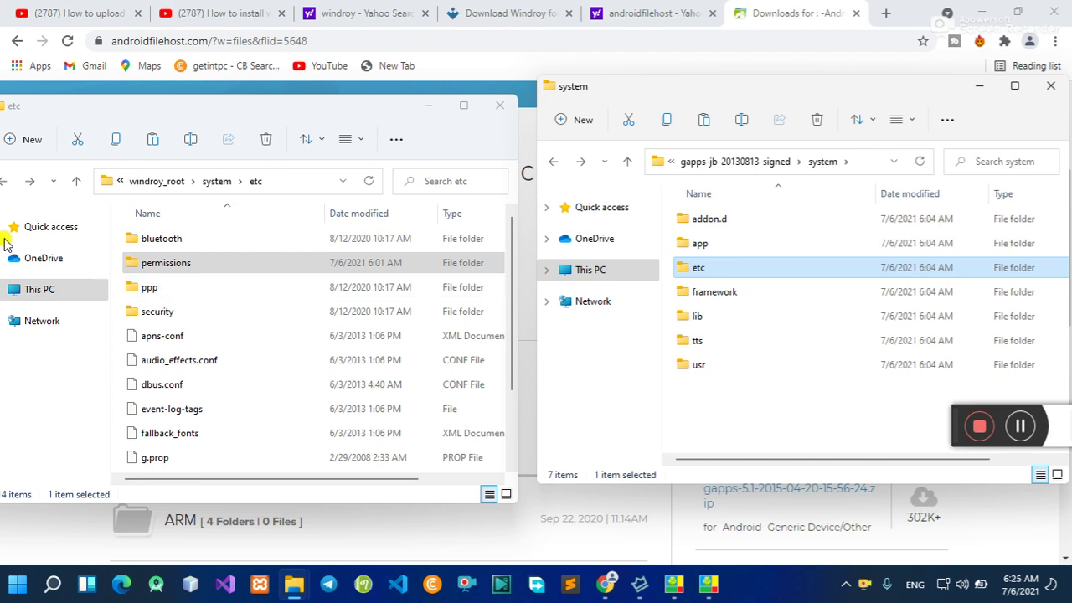
left_click(4, 183)
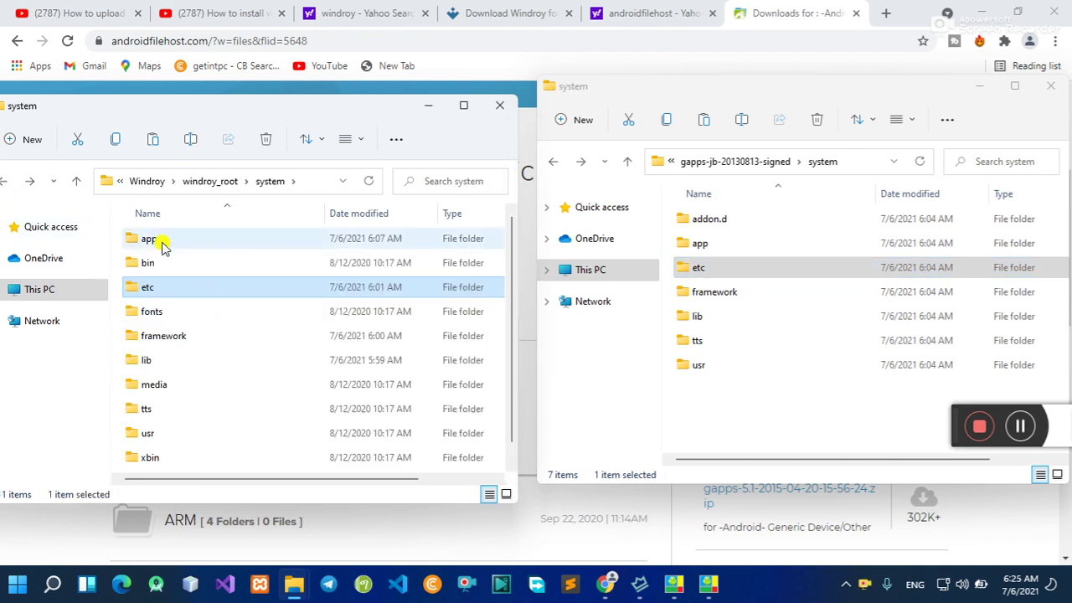
- Open the app folder of both the gapps package and windroy_root to compare their files
left_click(700, 244)
double_click(702, 244)
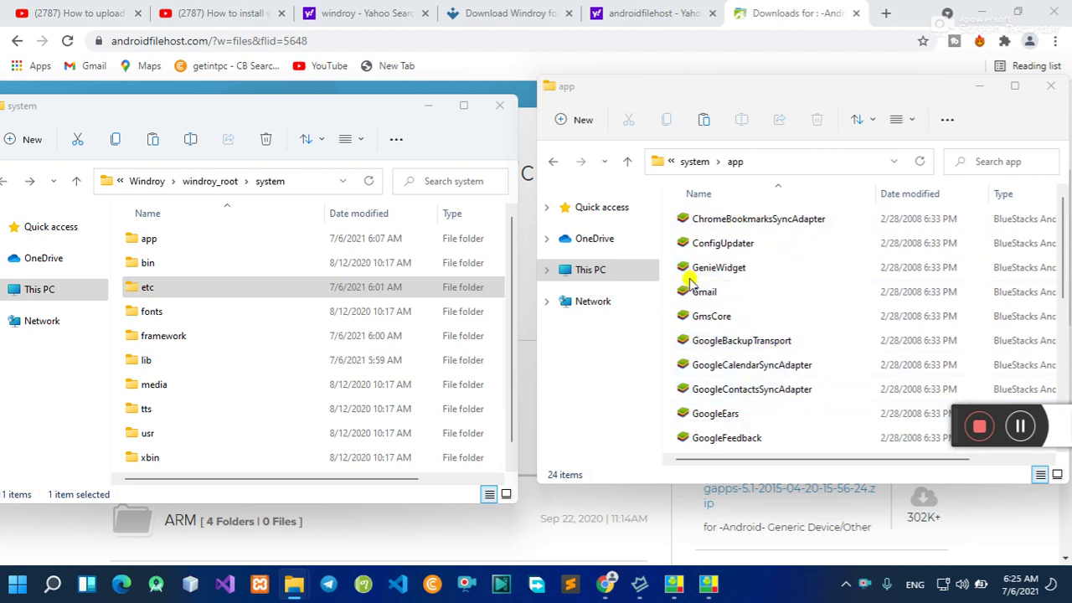
left_click(151, 241)
double_click(151, 241)
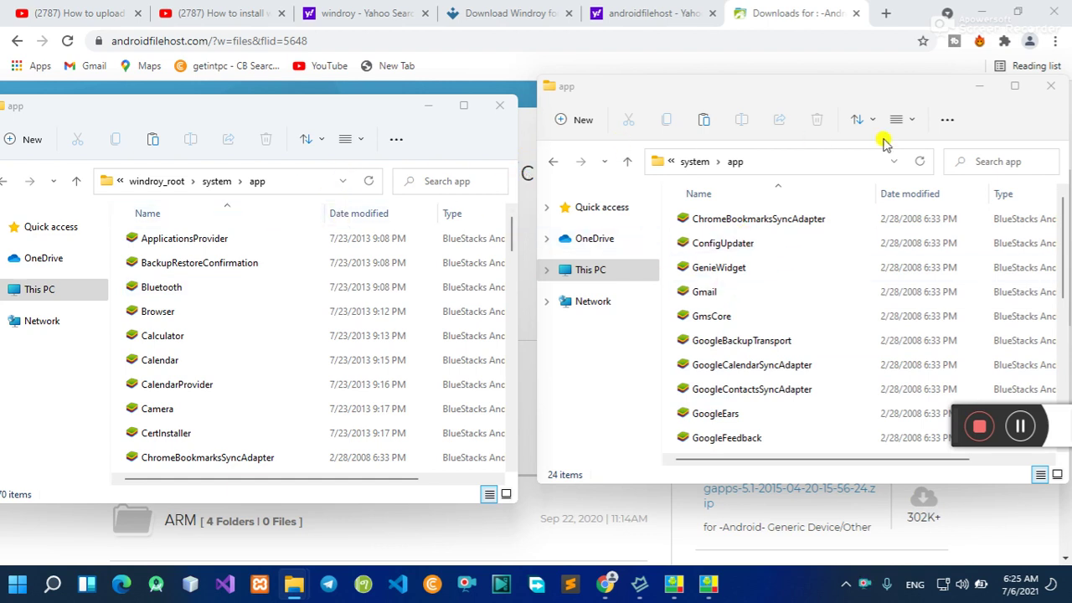
- Close both app folder windows, minimize the browser, and switch to the Windroy emulator's Android screen
left_click(1047, 88)
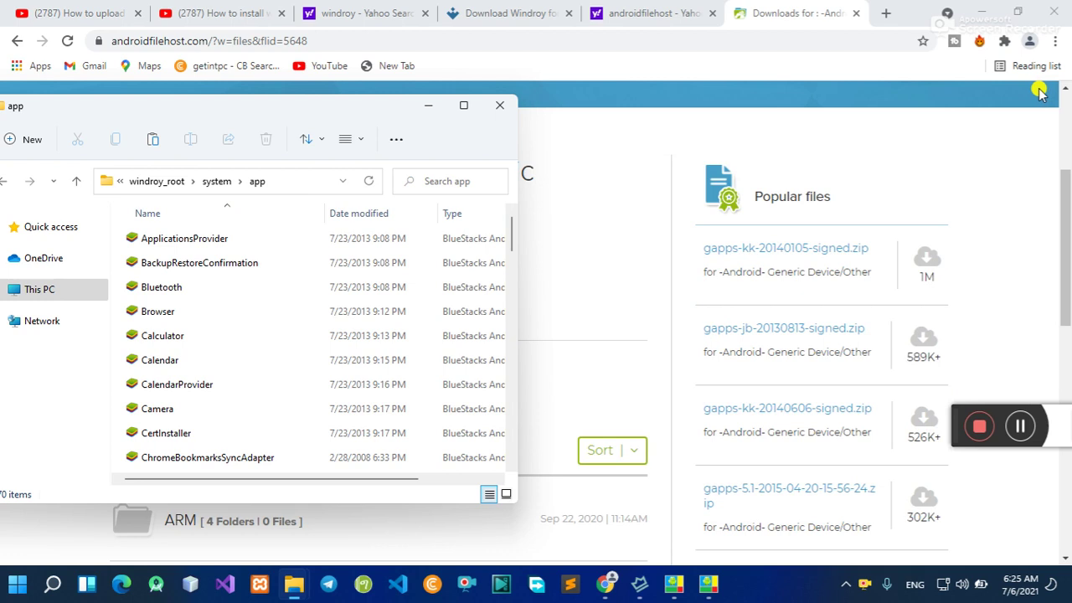
left_click(504, 107)
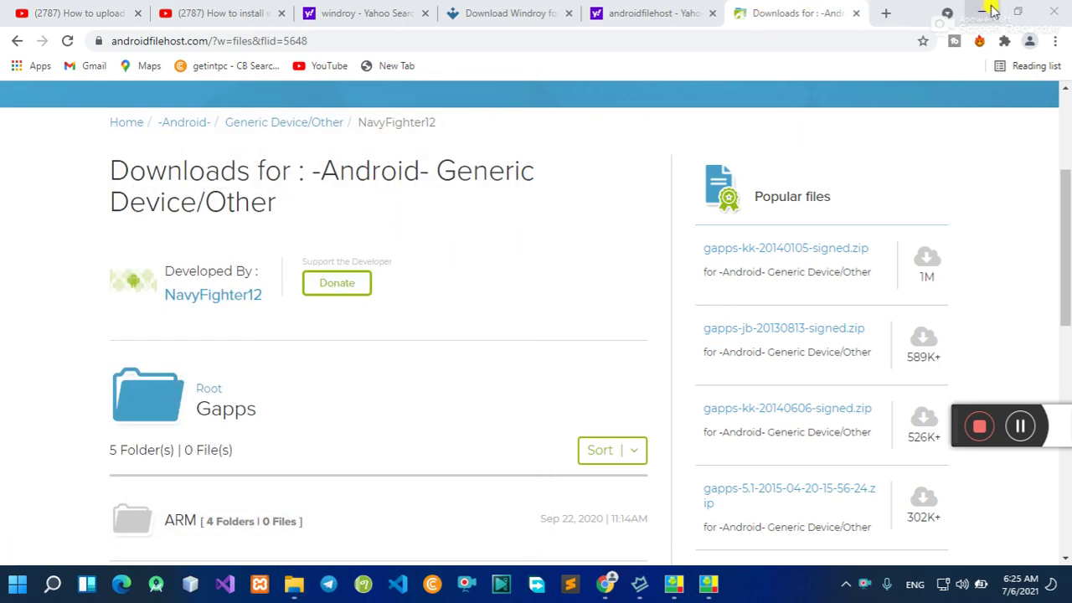
left_click(984, 12)
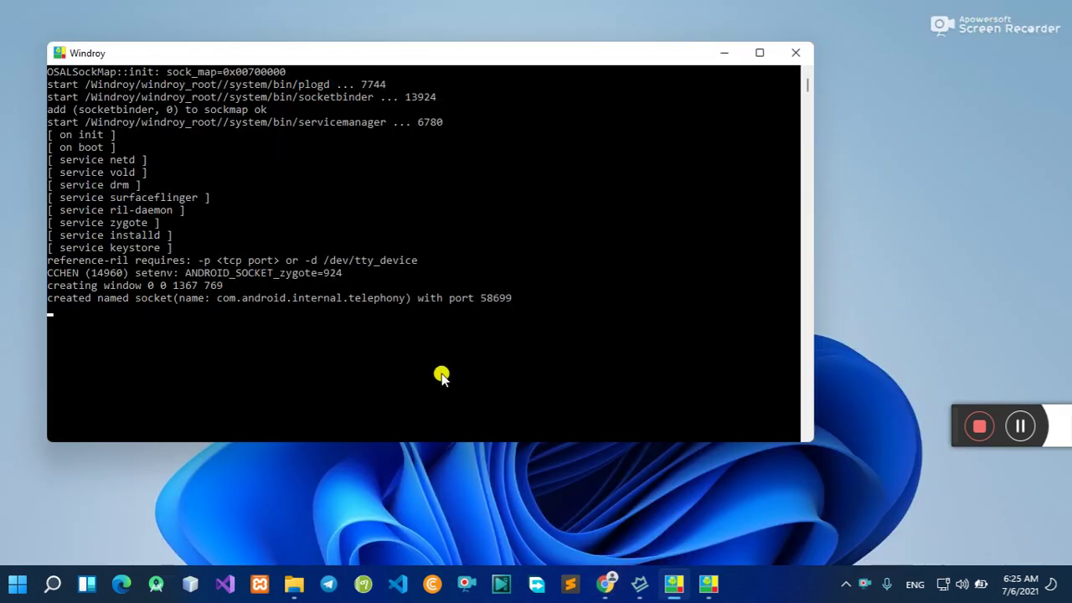
left_click(709, 583)
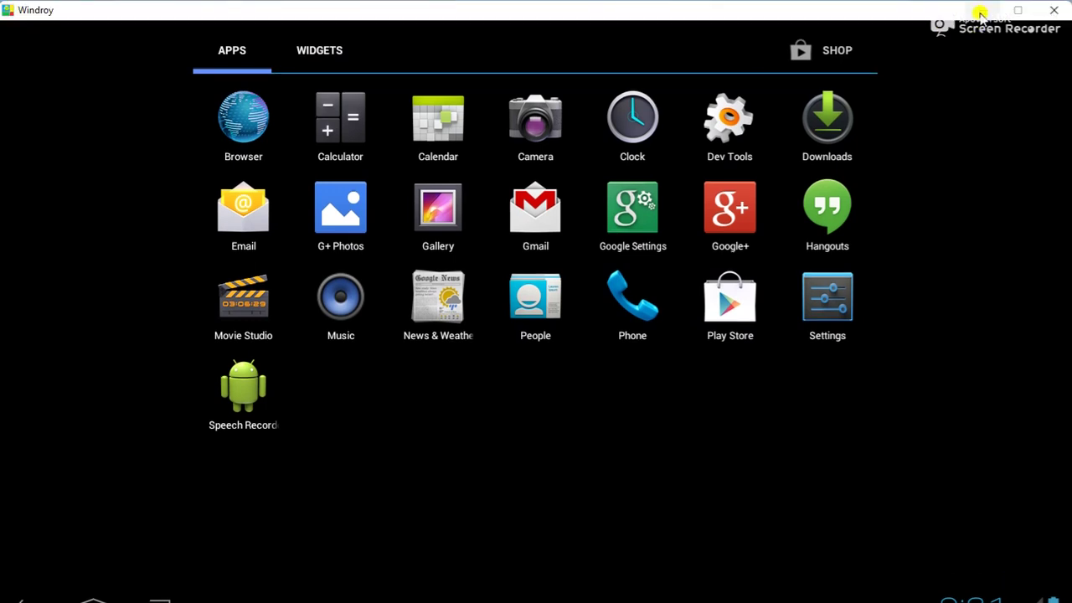
left_click(982, 10)
left_click(1019, 426)
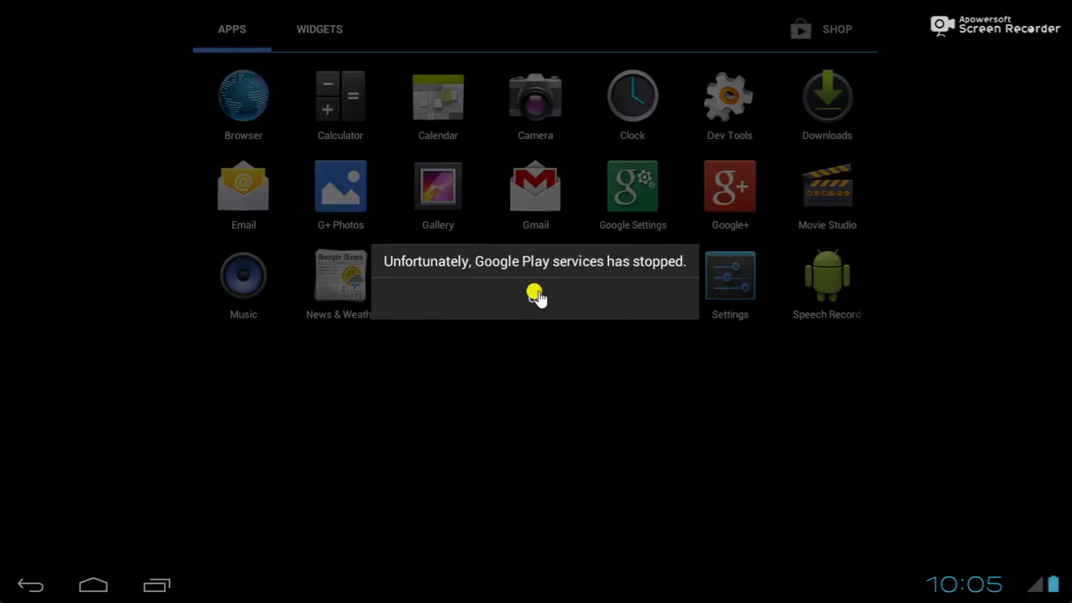
- Dismiss the Google Play services error message and launch Play Store from the emulator's app list
left_click(538, 297)
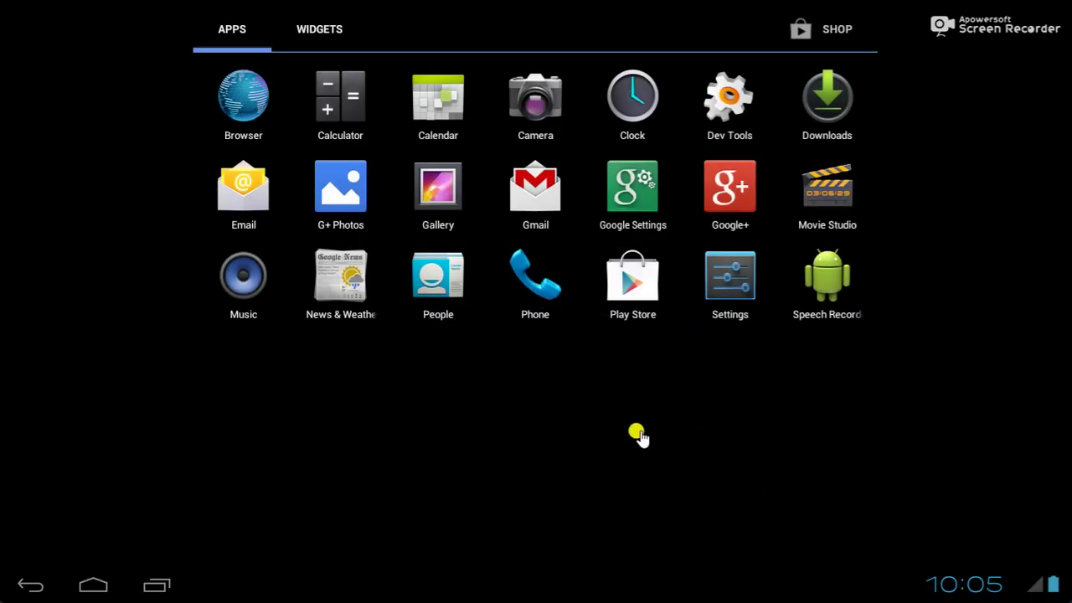
left_click(629, 284)
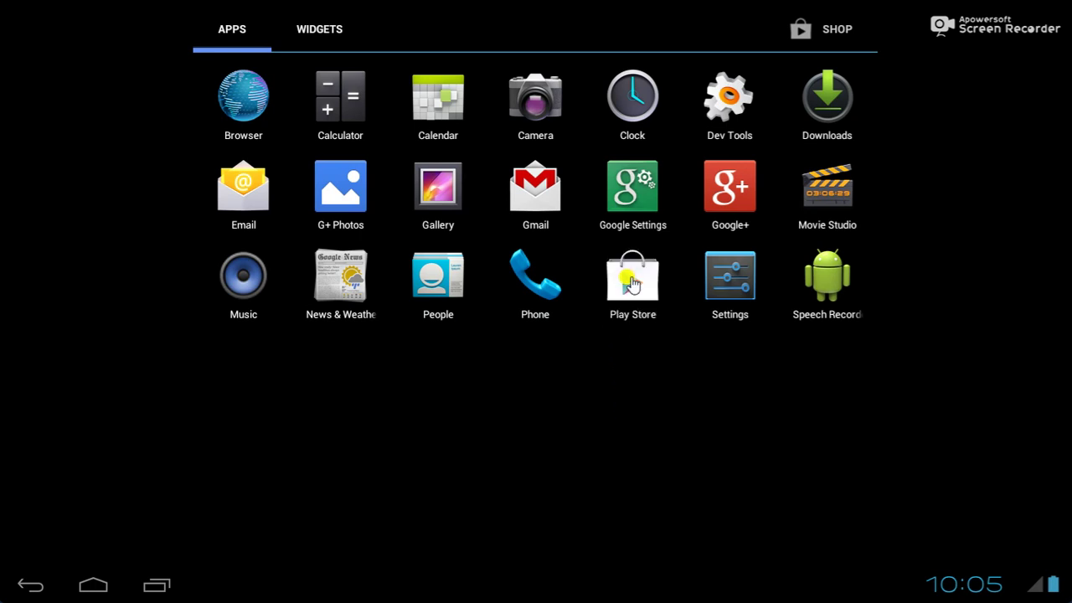